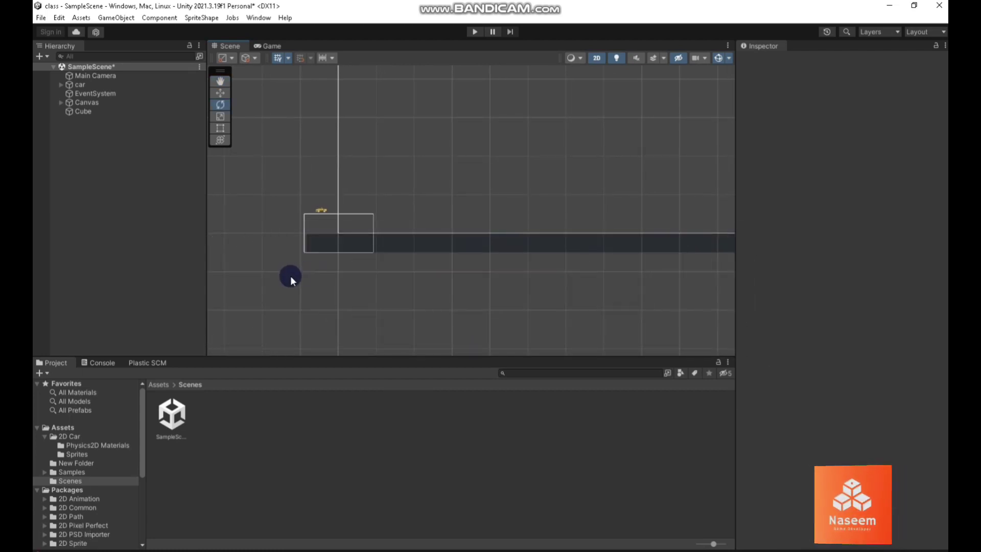
Rename the SampleScene asset in Assets/Scenes to level1 and reload the open scene
middle_drag(288, 286, 314, 289)
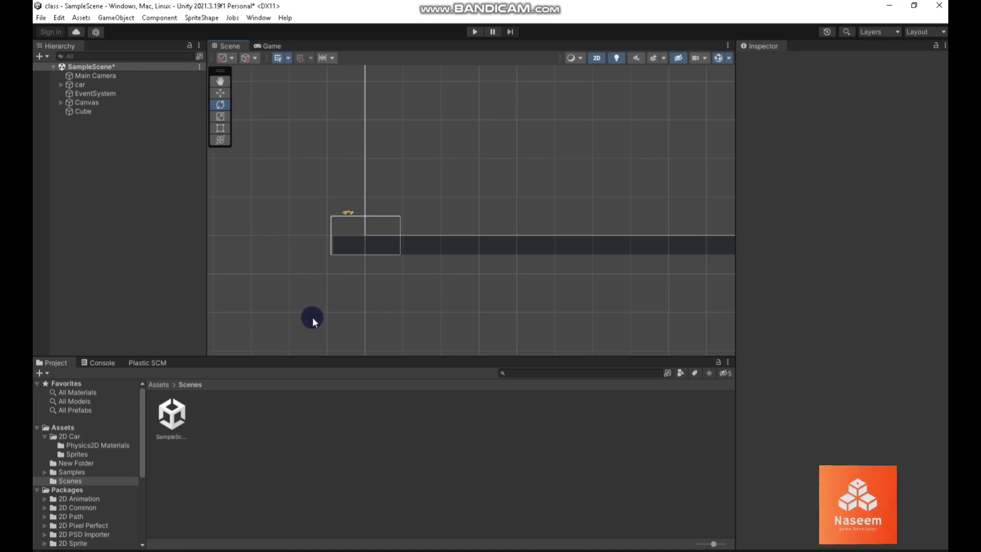
middle_drag(311, 319, 275, 316)
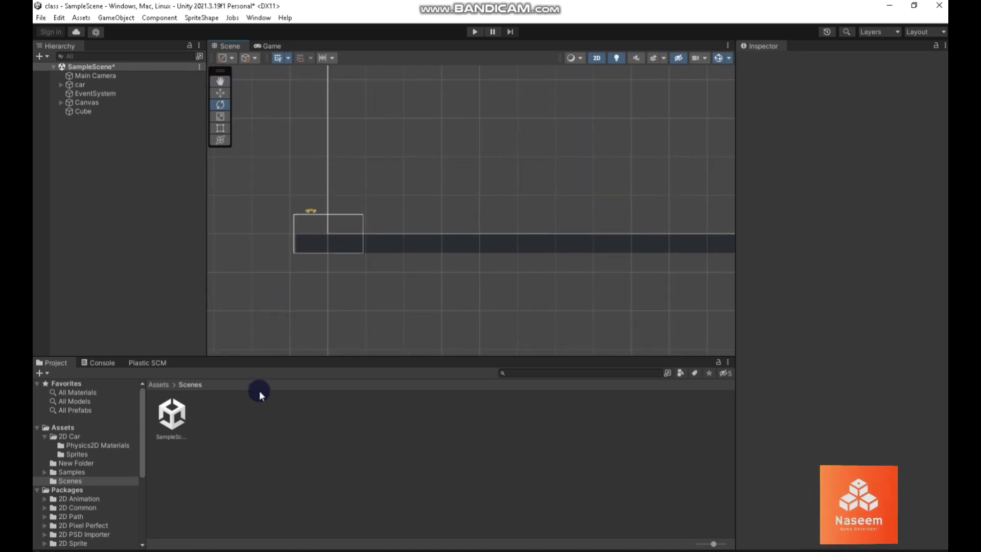
right_click(177, 415)
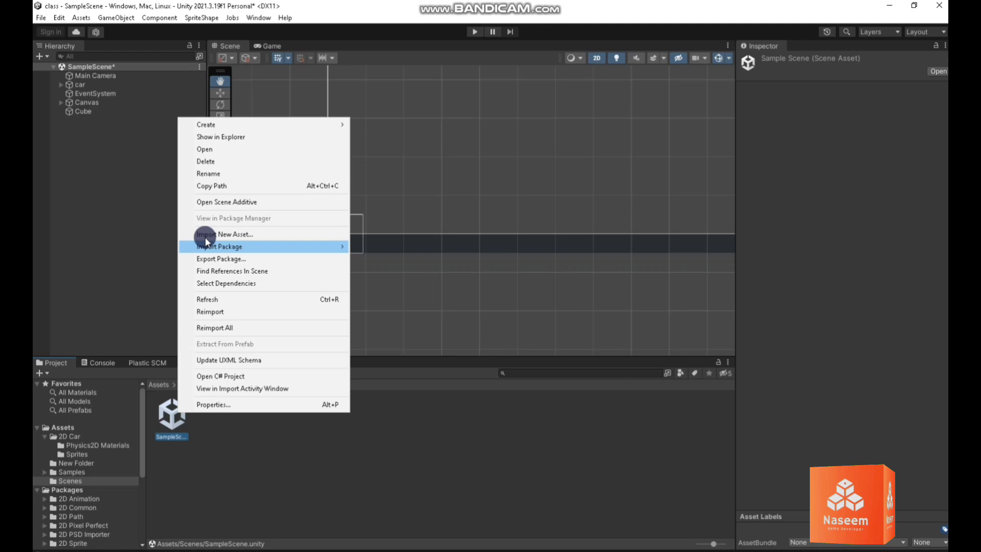
click(215, 176)
text(level1)
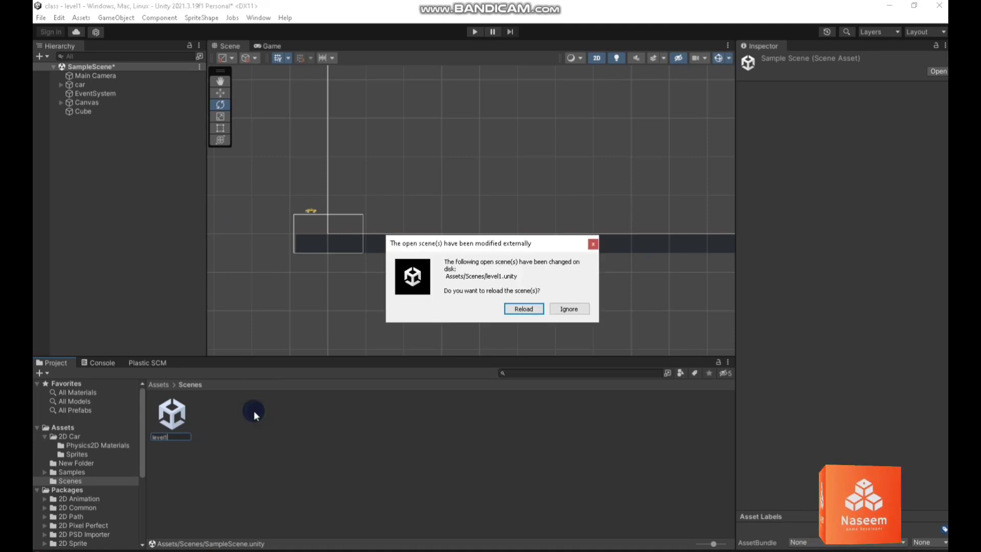
click(525, 309)
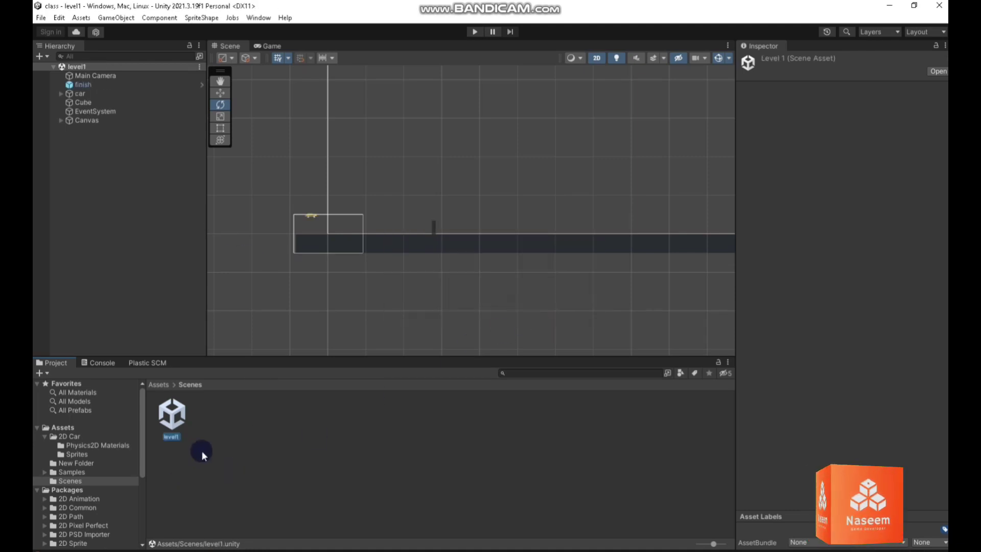
Create a new scene asset in the Scenes folder named level2
right_click(236, 416)
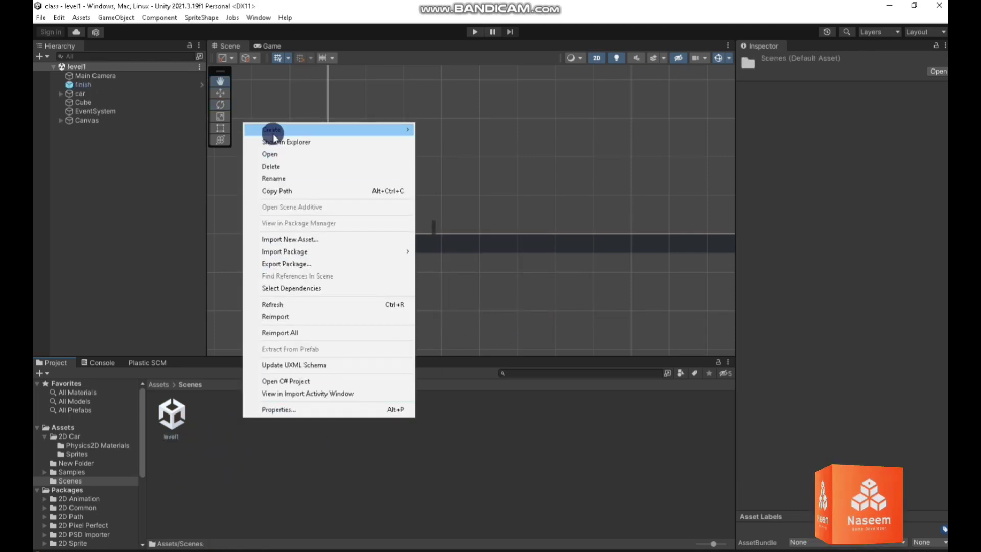
mouse_move(274, 136)
click(449, 221)
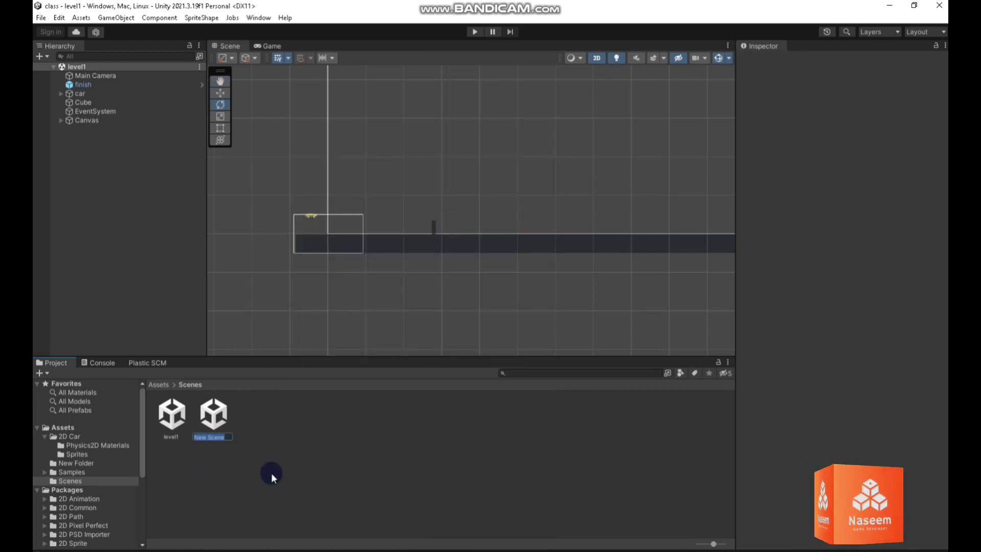
key(BackSpace)
text(lev)
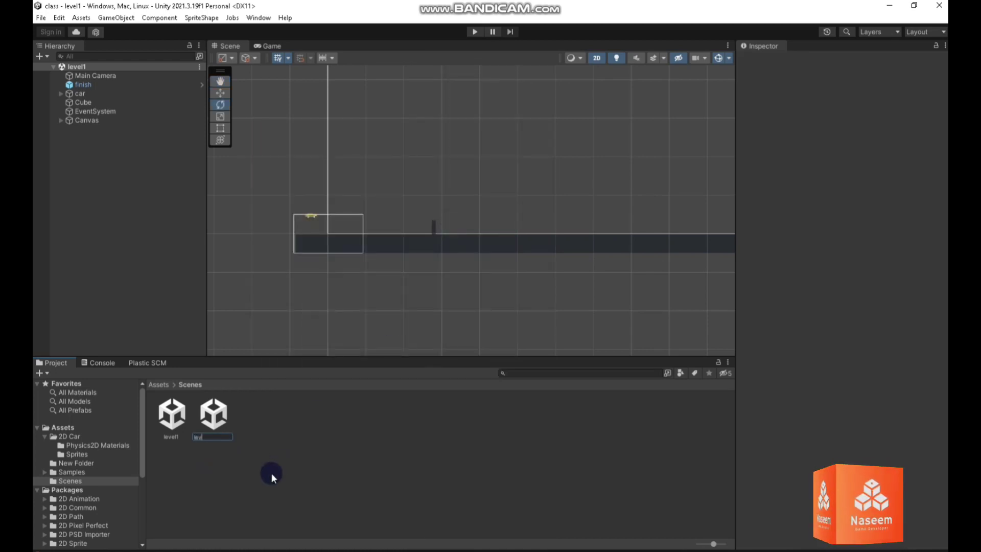
text(el)
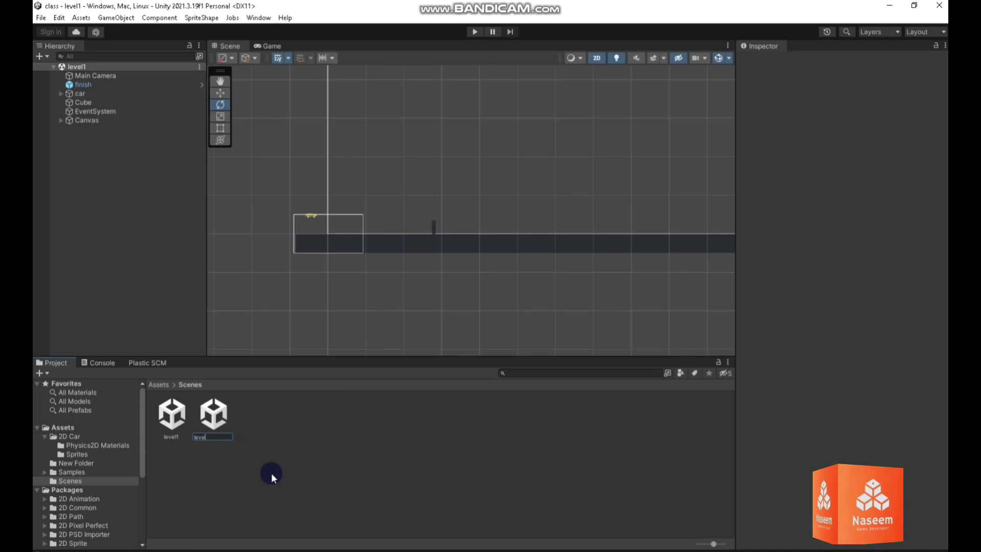
text(2)
click(256, 458)
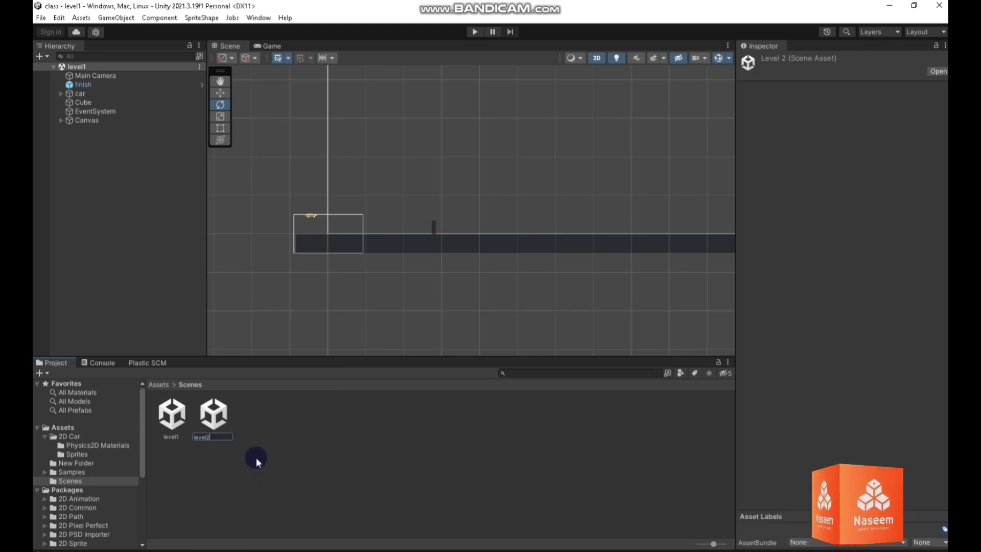
Create another new scene asset named level3
right_click(259, 427)
mouse_move(303, 141)
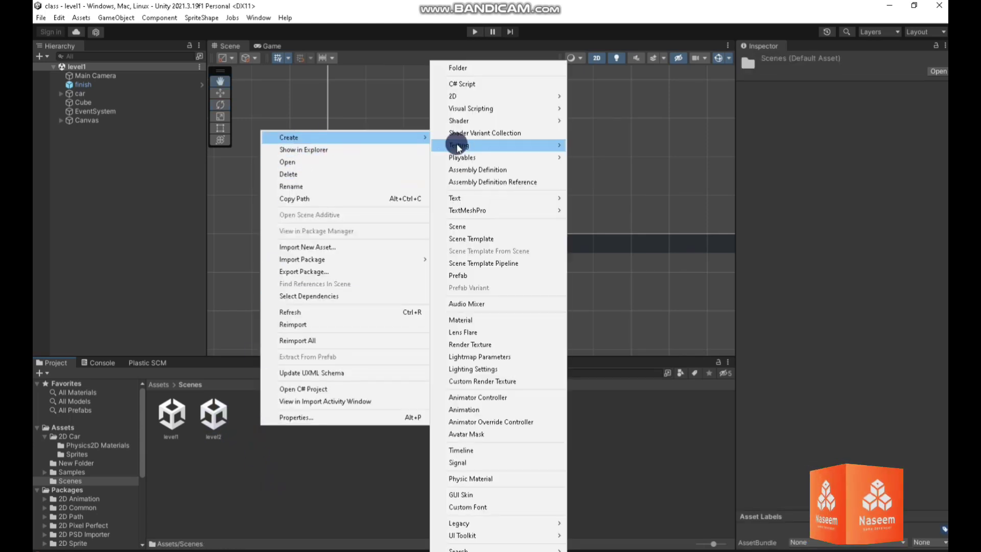
click(456, 226)
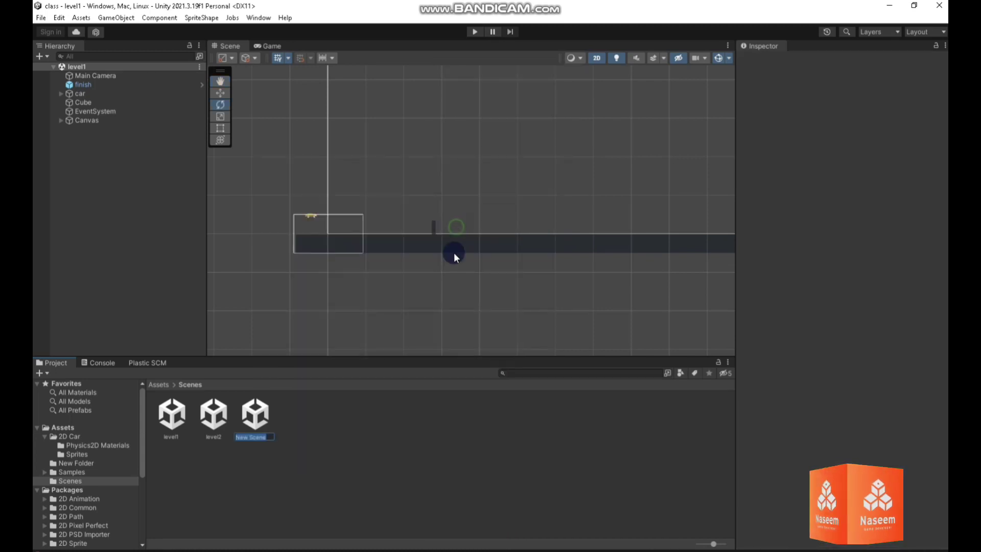
key(BackSpace)
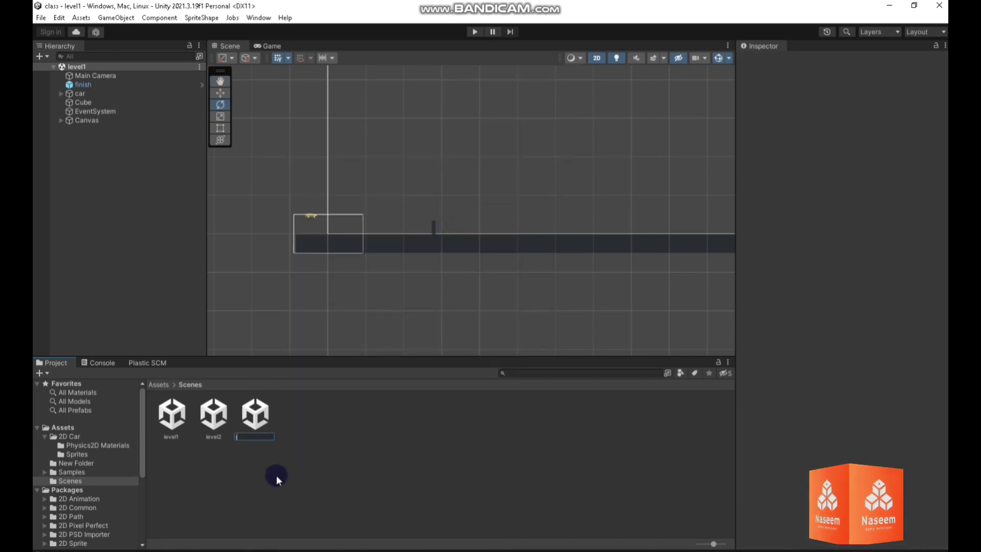
text(level)
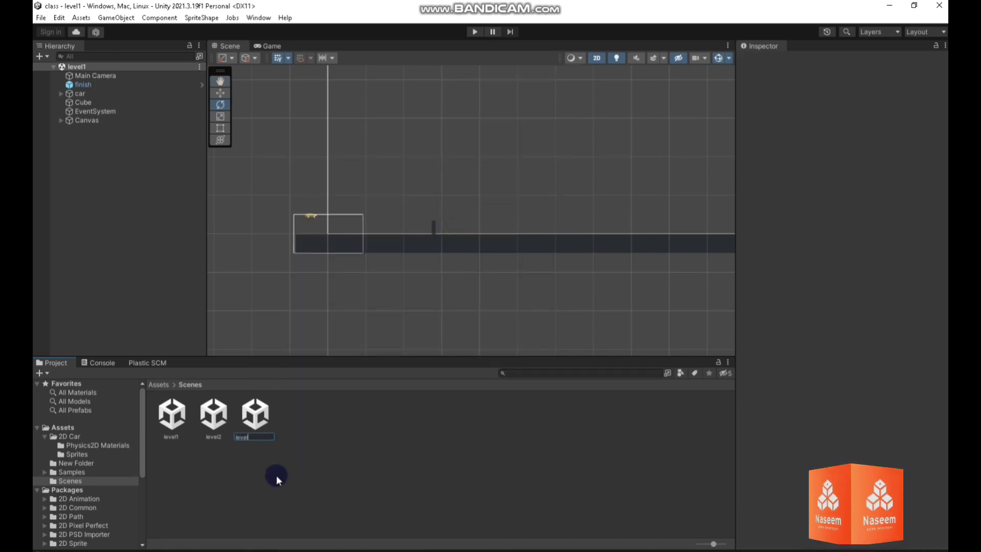
text(3)
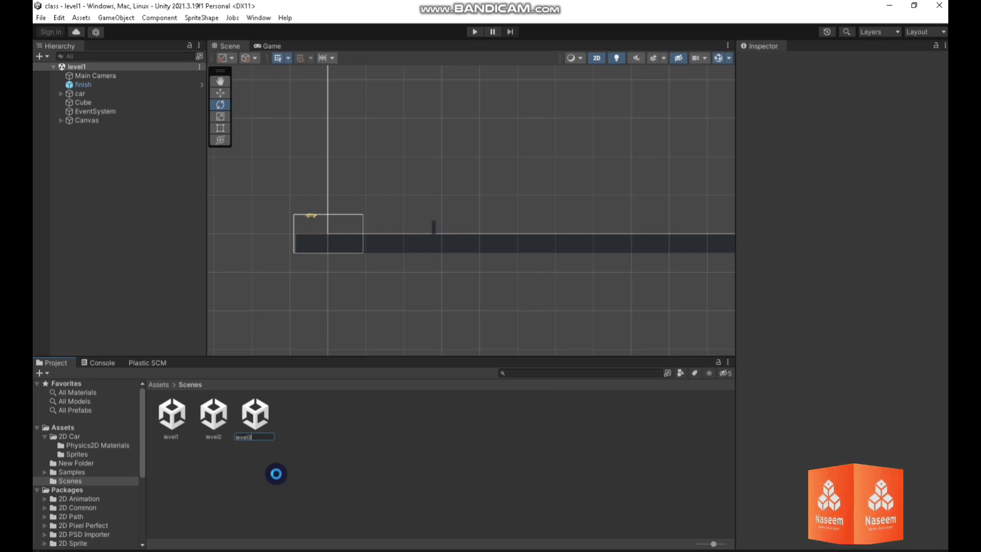
click(262, 428)
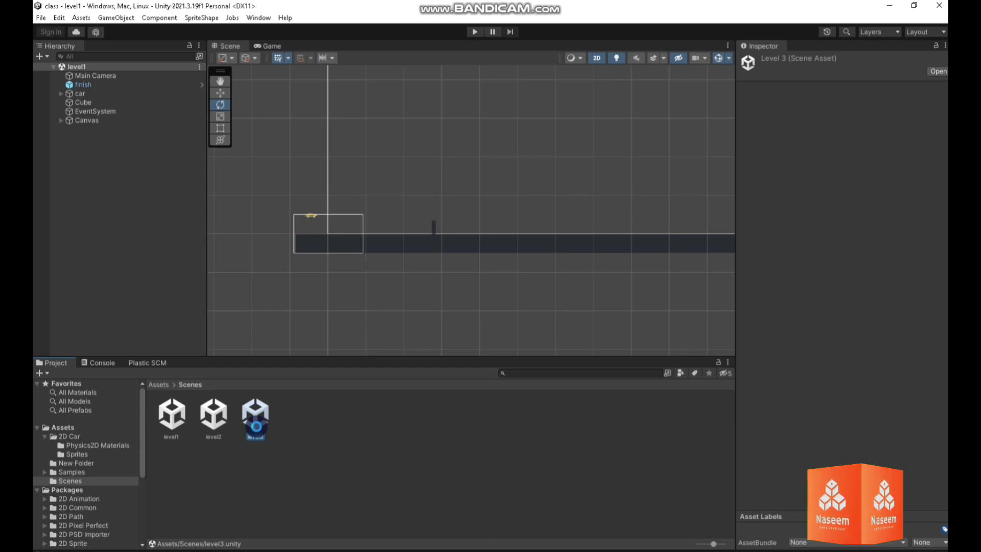
Duplicate the level3 scene and rename the copy to level4
key(ctrl+d)
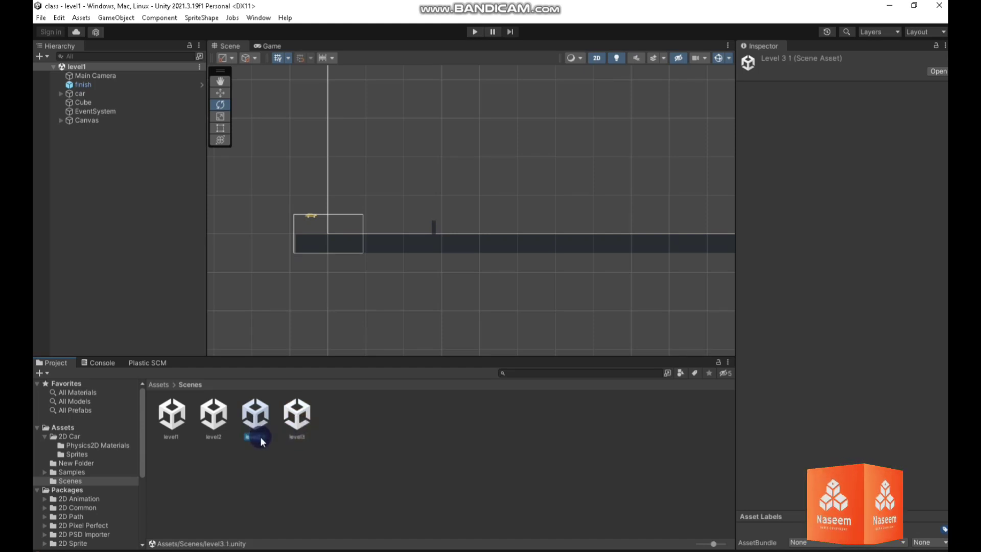
right_click(260, 439)
click(296, 199)
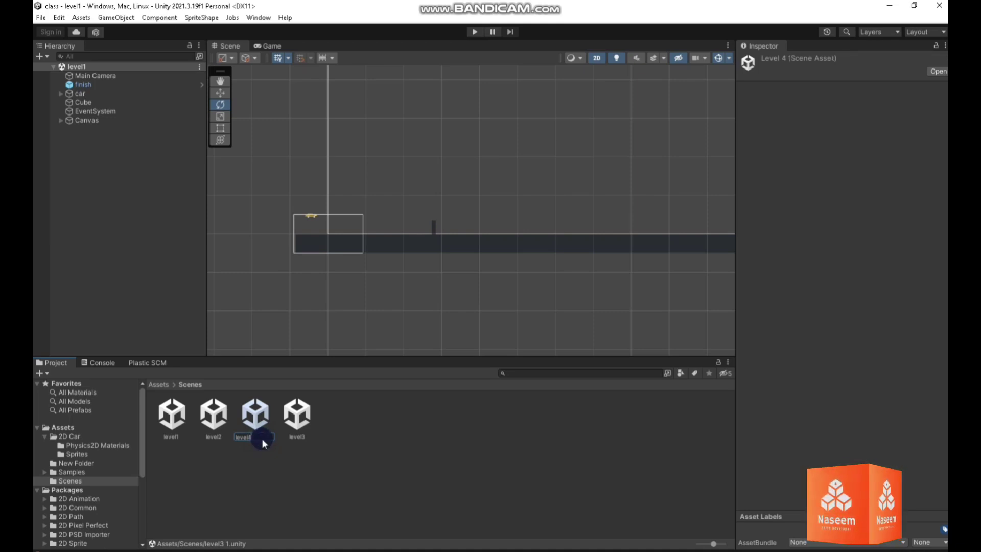
key(Return)
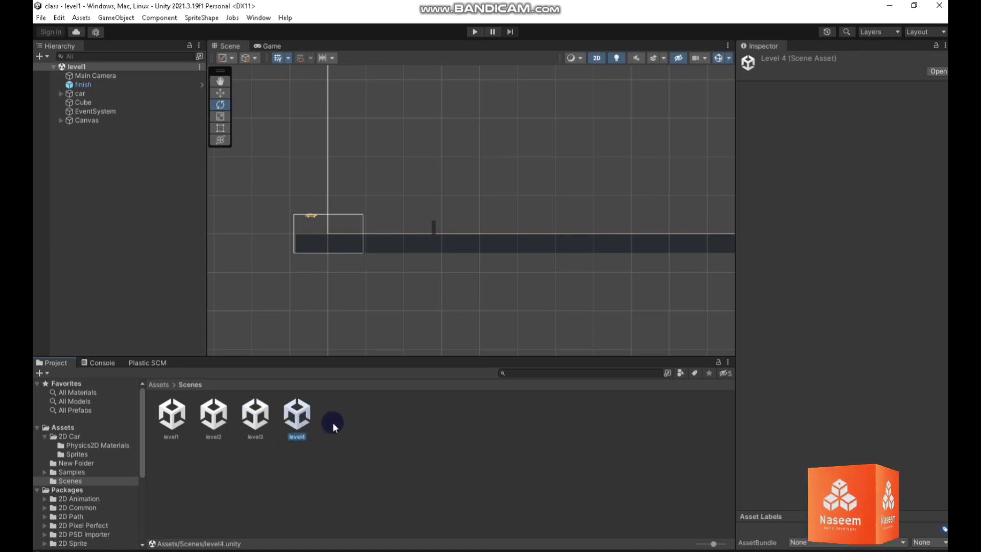
Create a new scene asset named level5
right_click(332, 421)
mouse_move(368, 134)
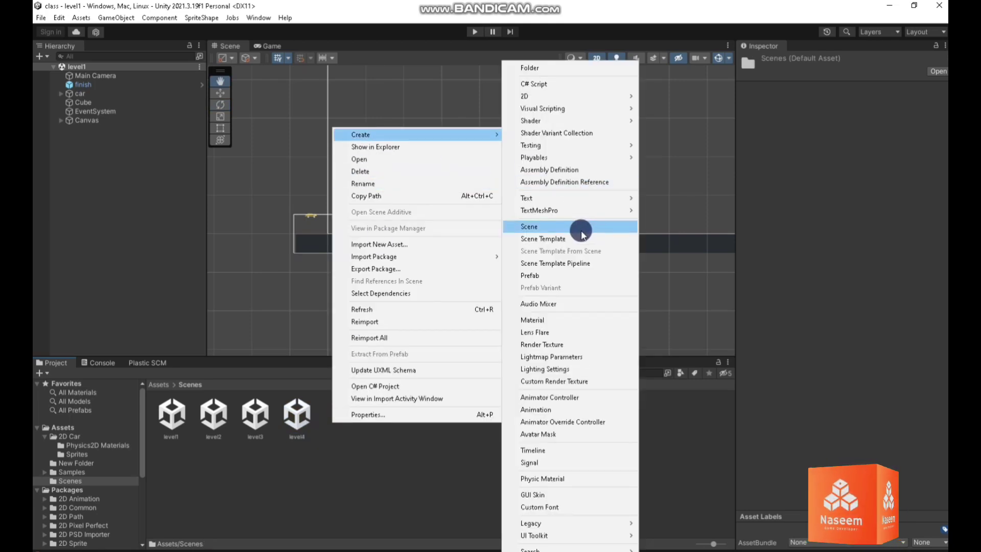
click(542, 230)
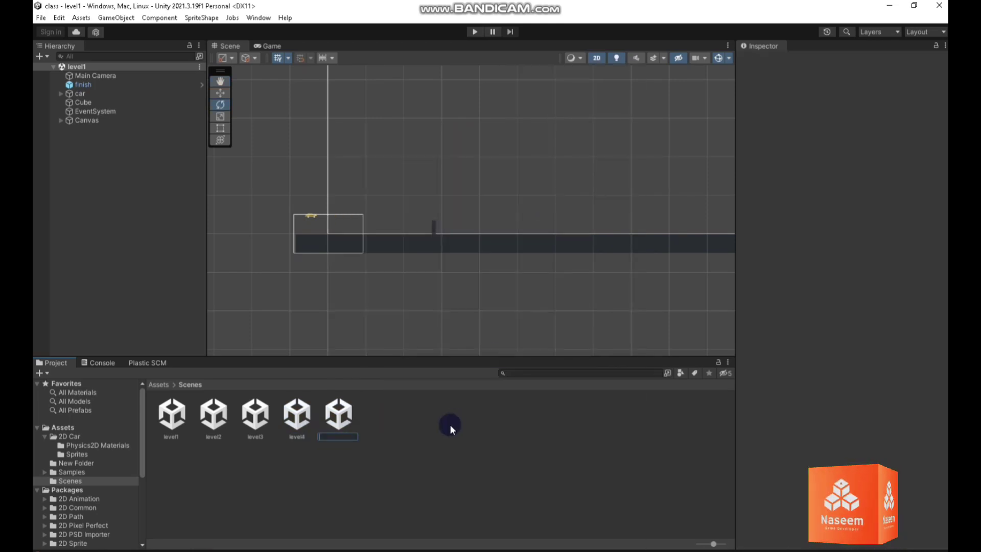
text(level)
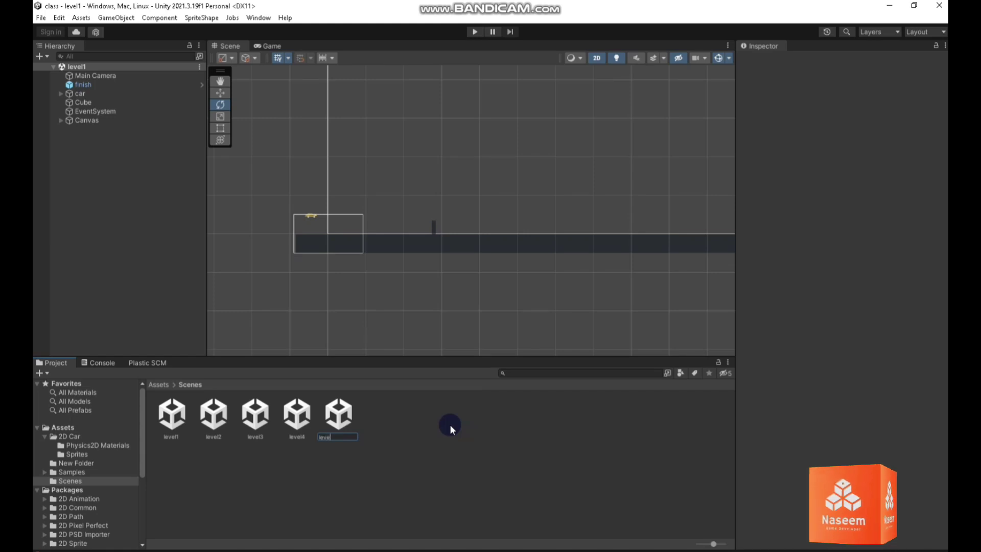
text(5)
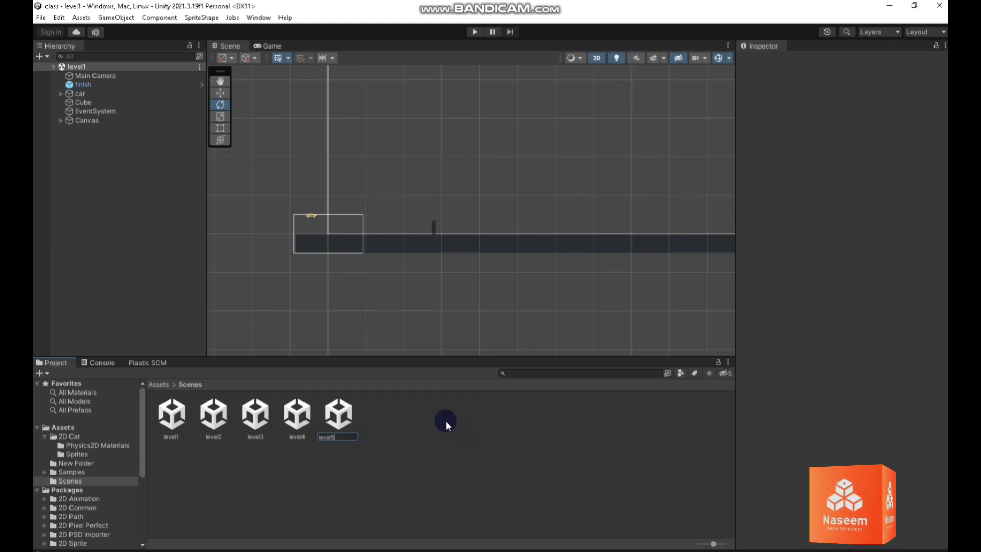
key(Return)
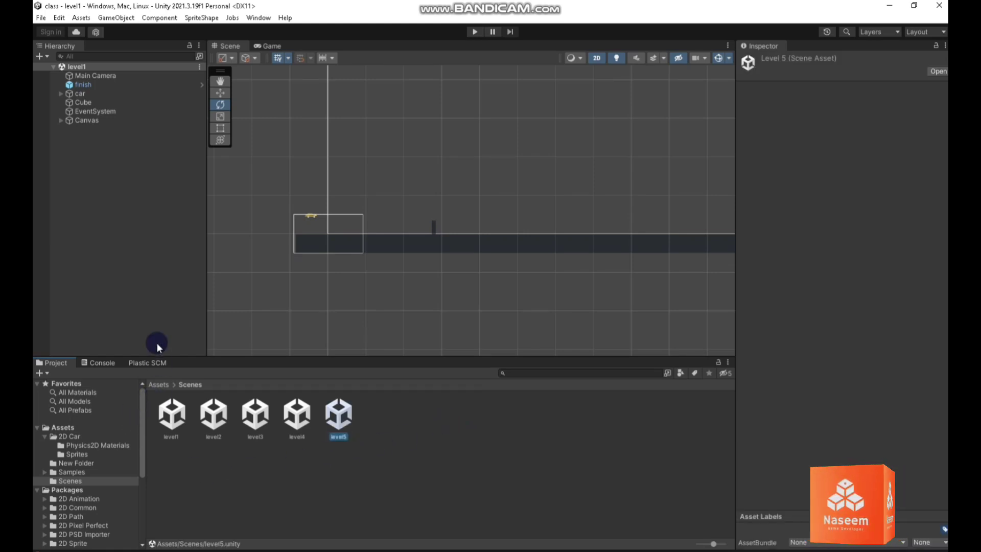
Select car, Cube, EventSystem and Canvas in level1's Hierarchy and copy them
click(78, 93)
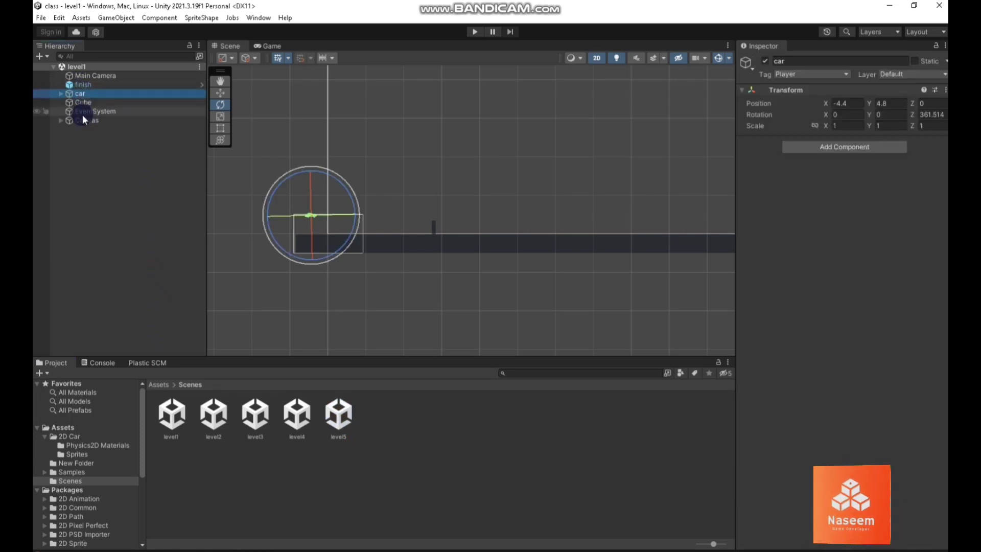
ctrl+click(84, 112)
ctrl+click(78, 102)
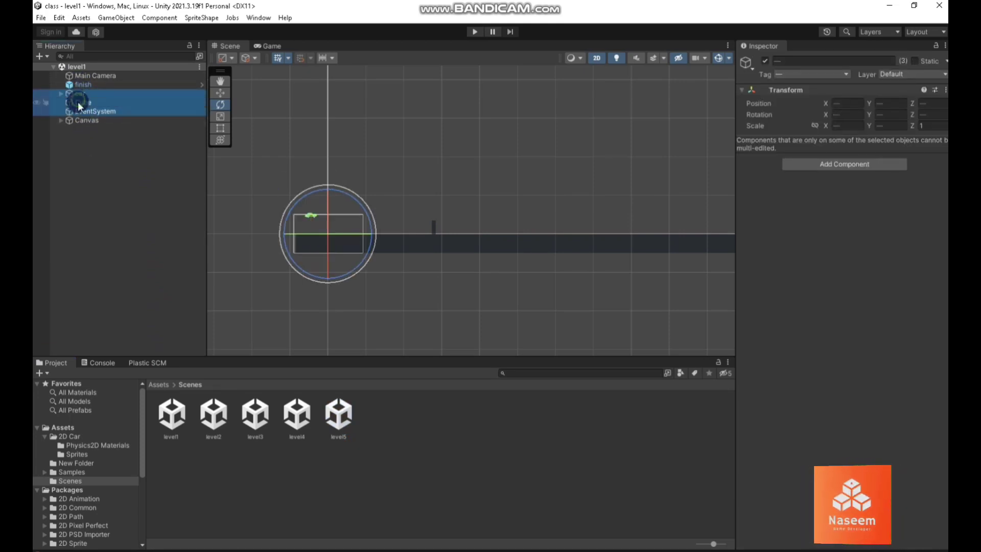
ctrl+click(80, 121)
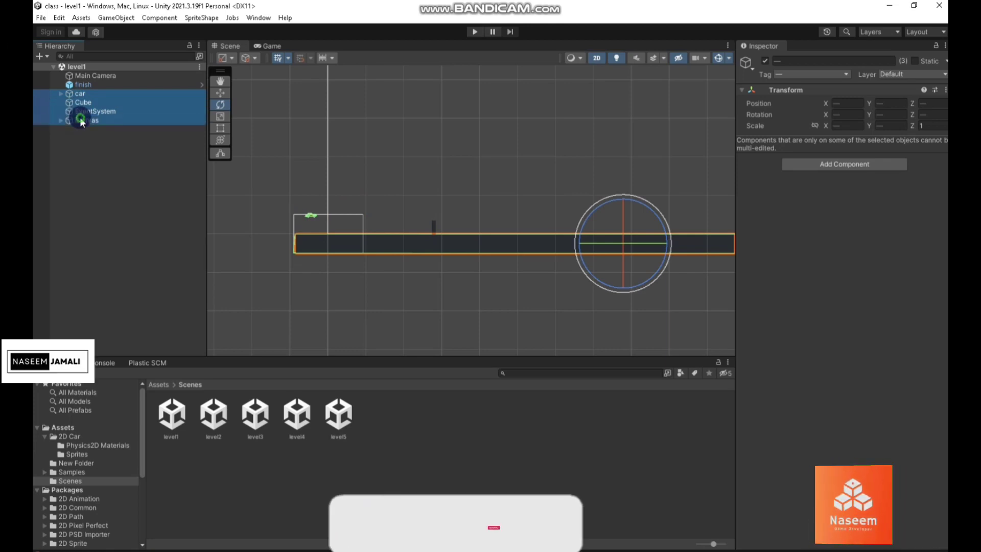
right_click(80, 121)
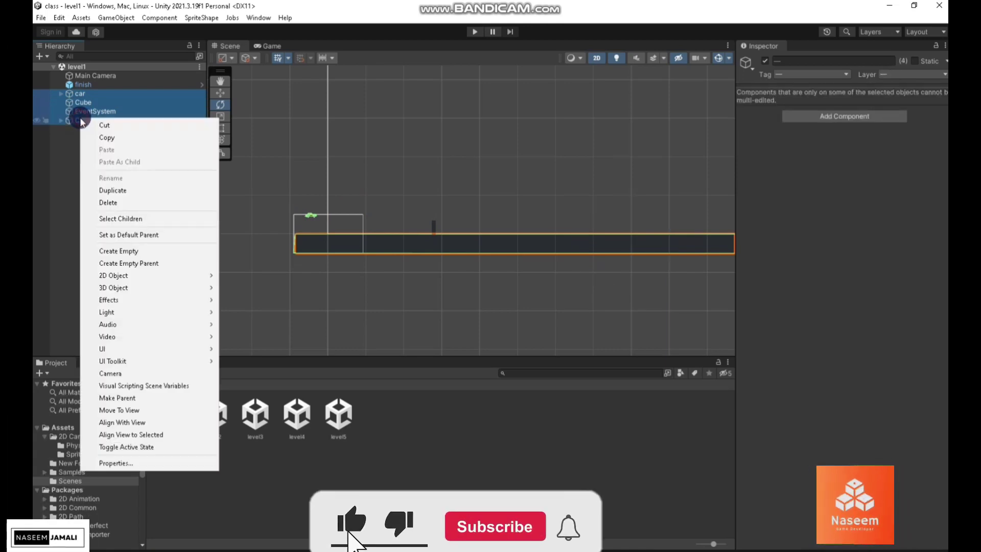
click(95, 138)
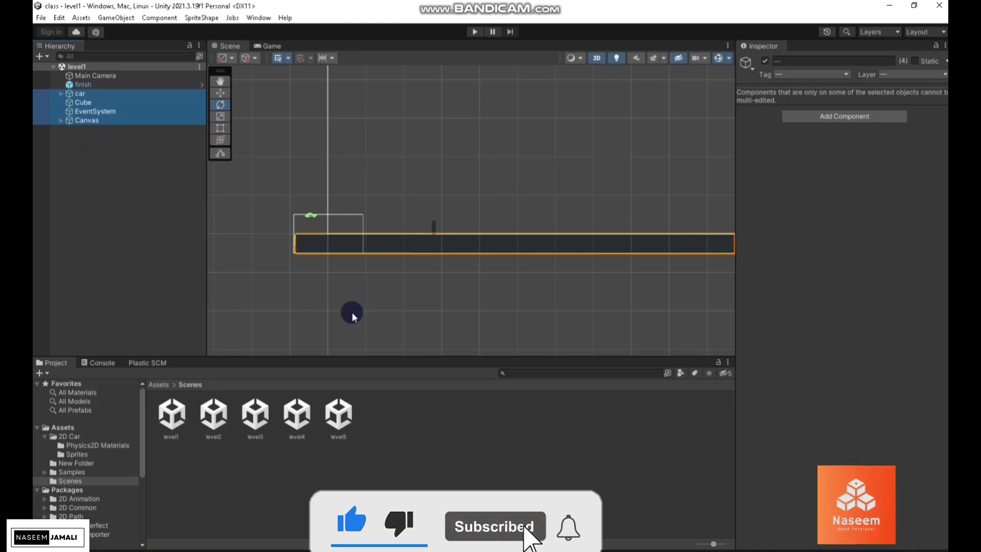
Open level2 and paste the copied car, Cube, EventSystem and Canvas into its Hierarchy
double_click(209, 415)
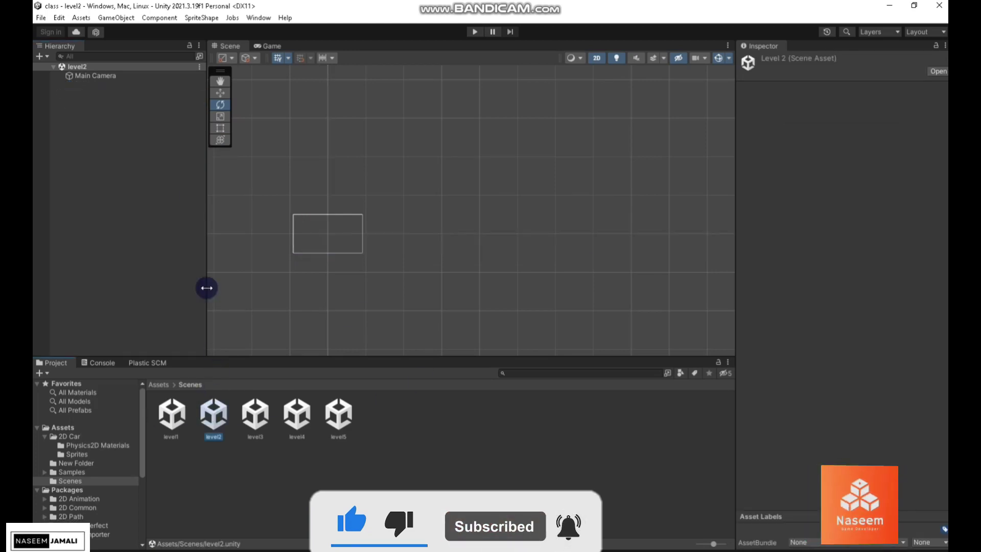
right_click(94, 113)
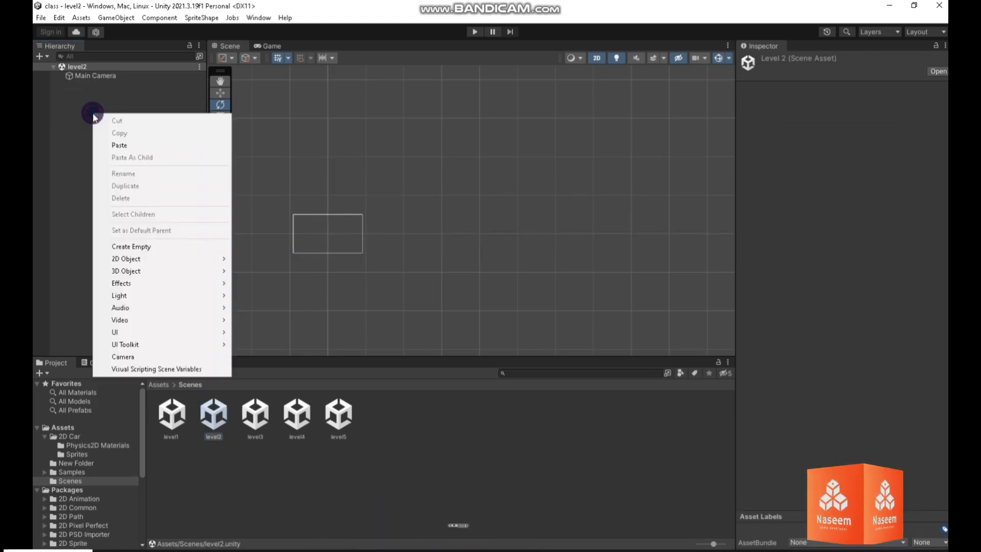
click(120, 145)
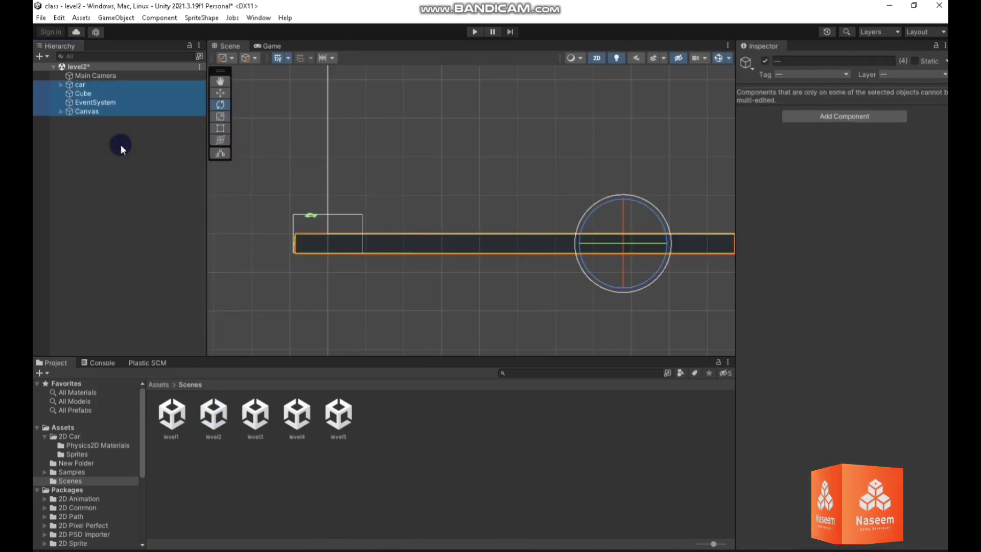
click(85, 167)
Switch to level3, saving level2, and paste the four copied objects there
double_click(267, 431)
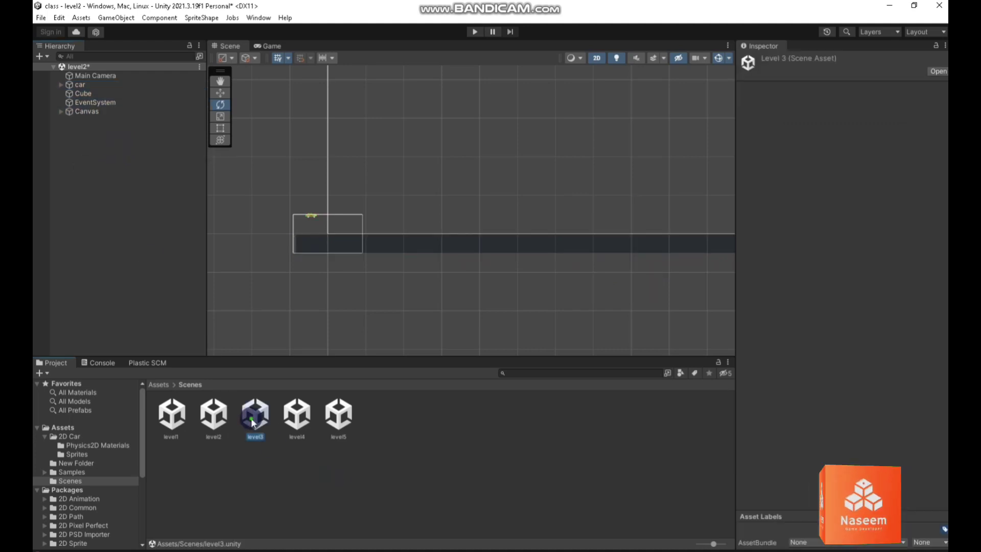
click(479, 309)
click(49, 148)
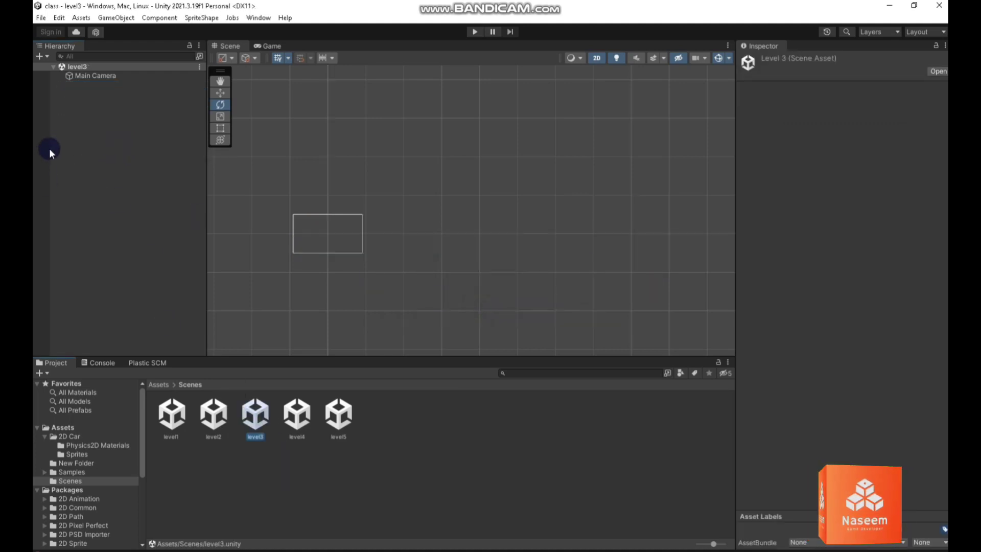
right_click(54, 145)
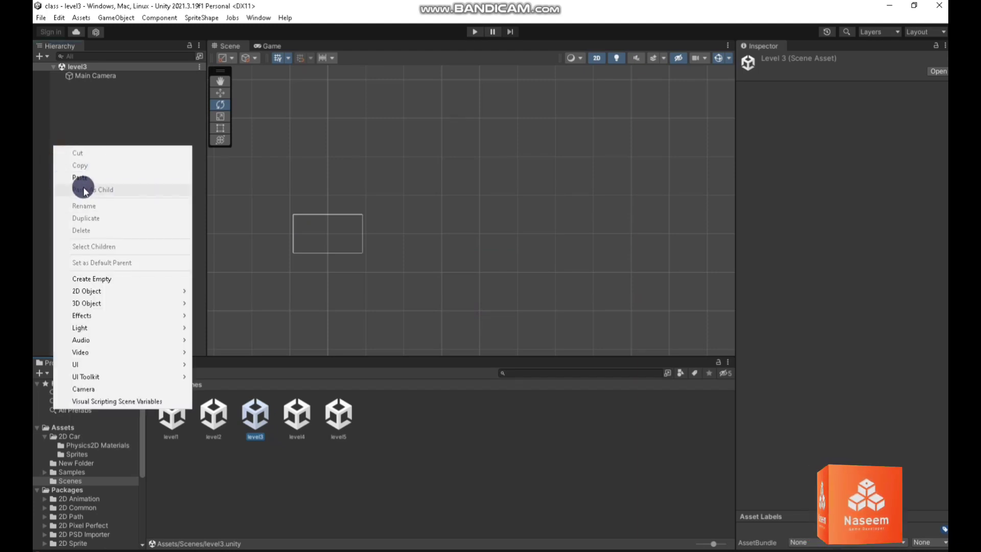
click(81, 177)
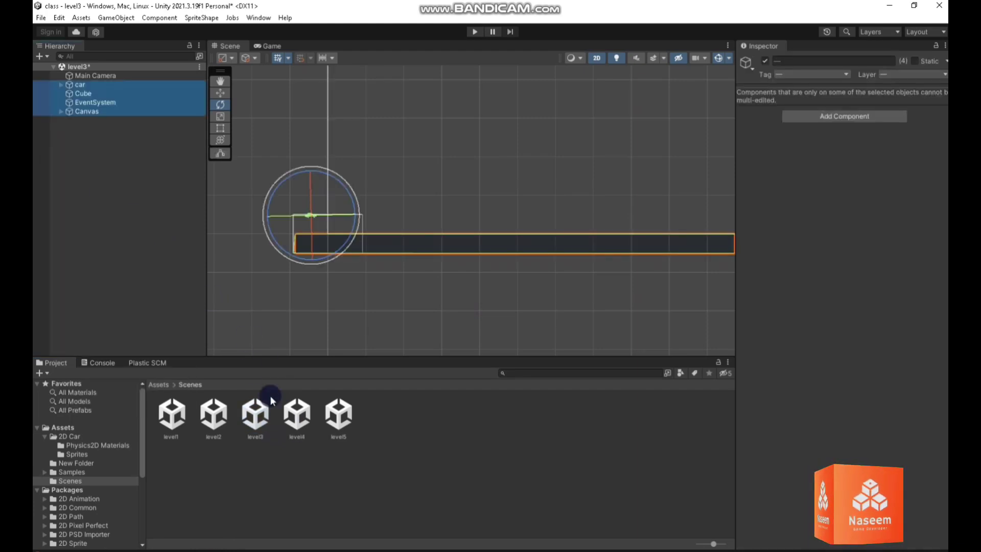
double_click(299, 427)
Save level3 and paste car, Cube, EventSystem and Canvas into level4
click(483, 309)
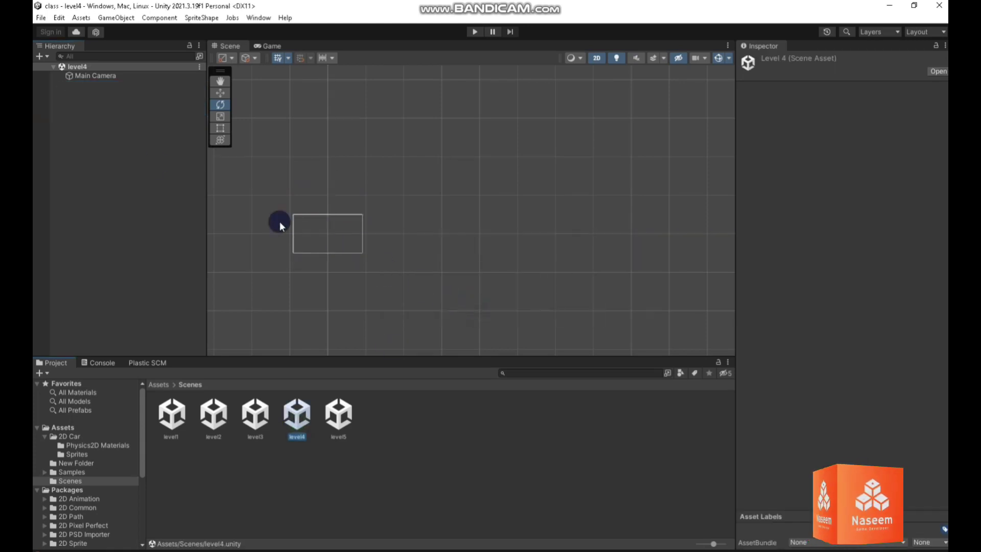
right_click(79, 94)
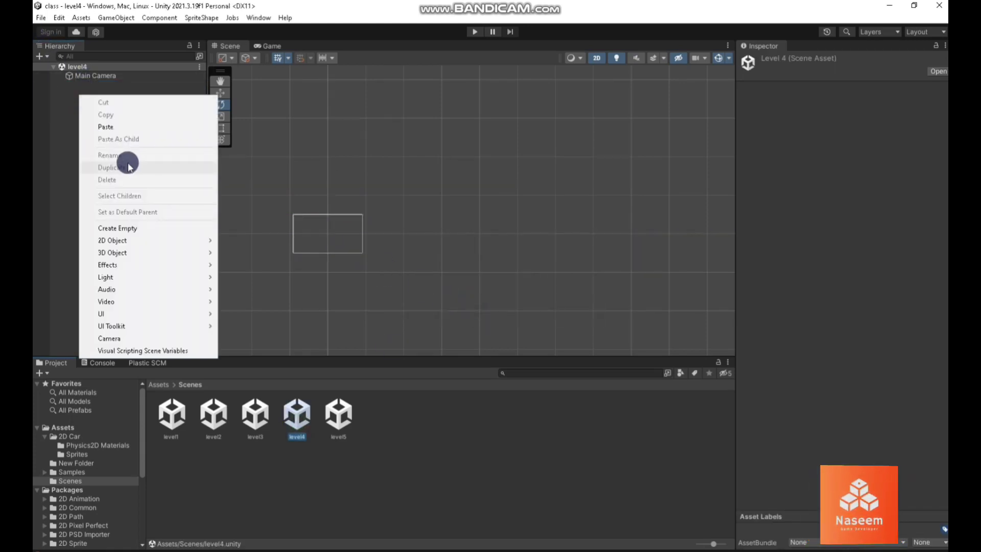
click(111, 127)
click(151, 203)
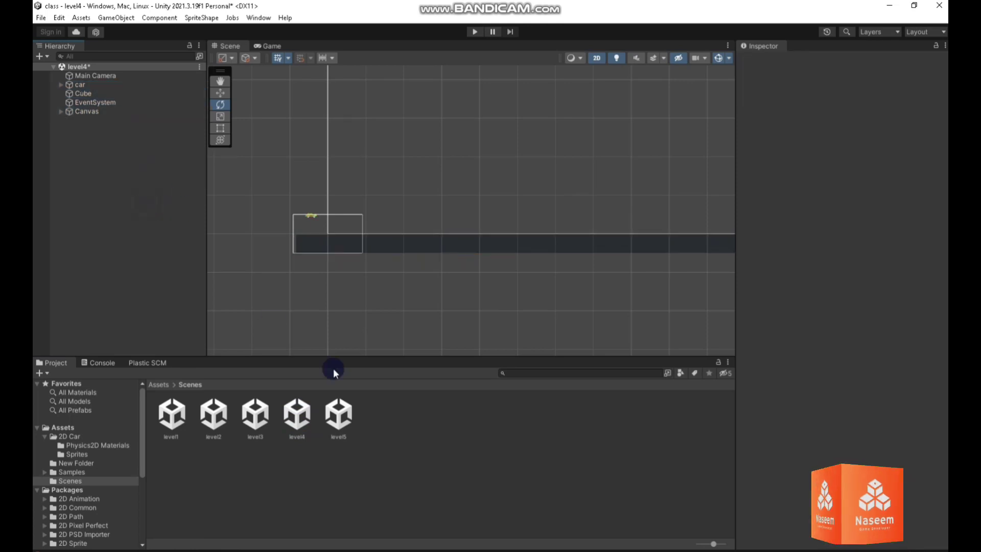
Open level5, saving level4, and paste the copied objects into level5
double_click(339, 418)
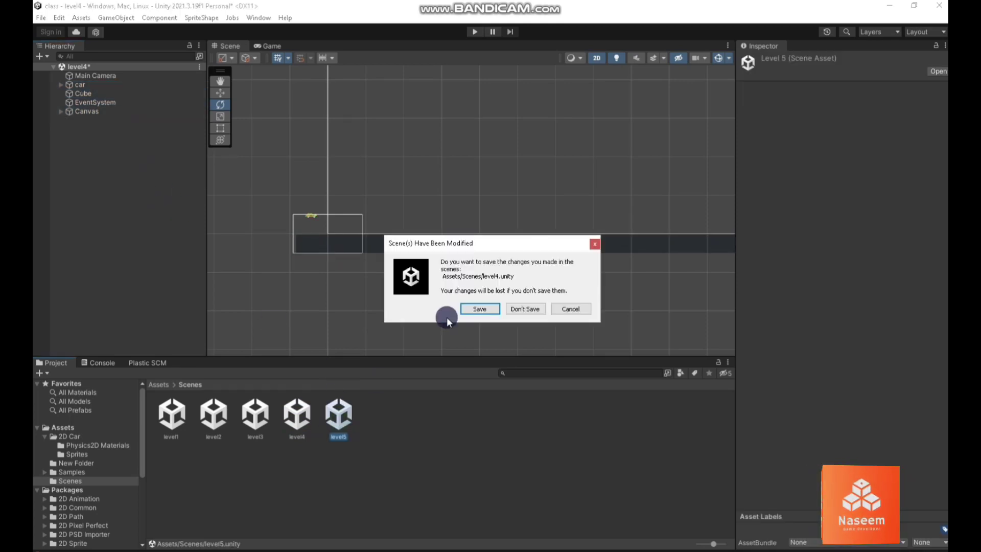
click(477, 309)
right_click(63, 105)
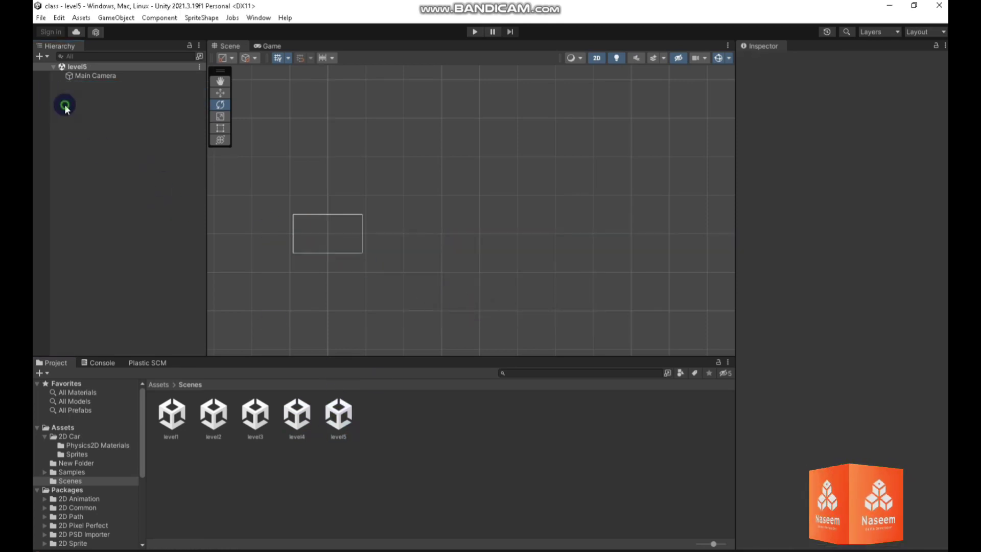
click(96, 133)
click(110, 165)
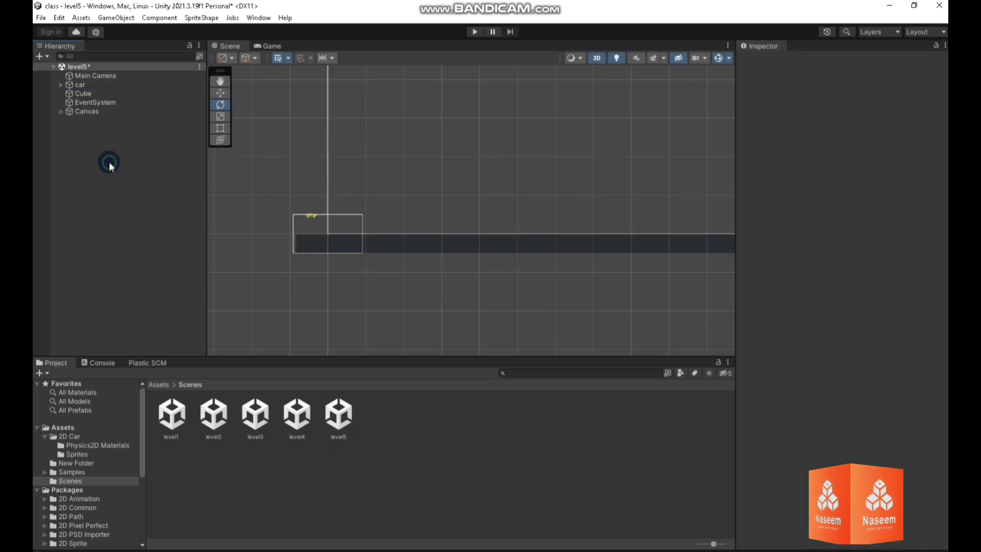
Reopen level2, saving level5, and select its Cube ground object
double_click(217, 418)
click(470, 310)
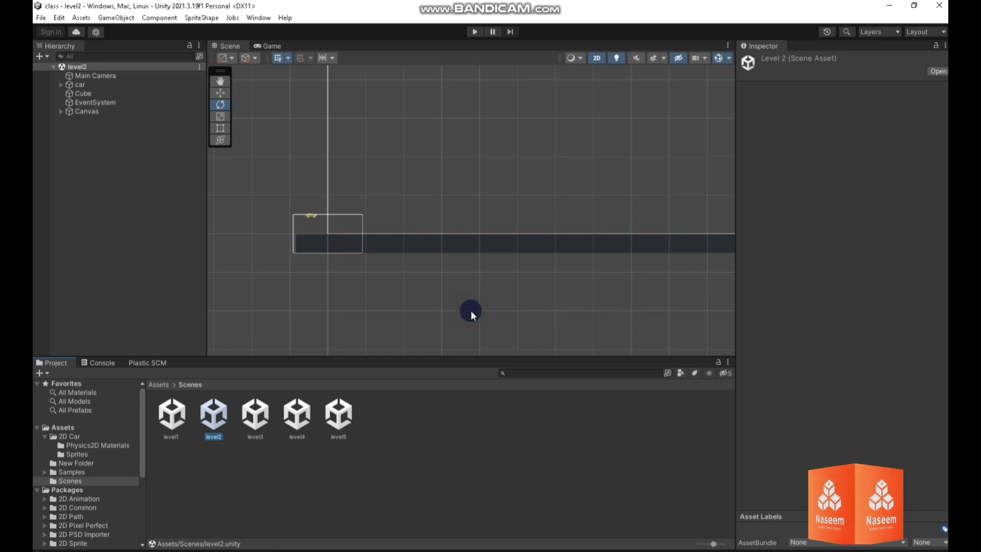
click(85, 94)
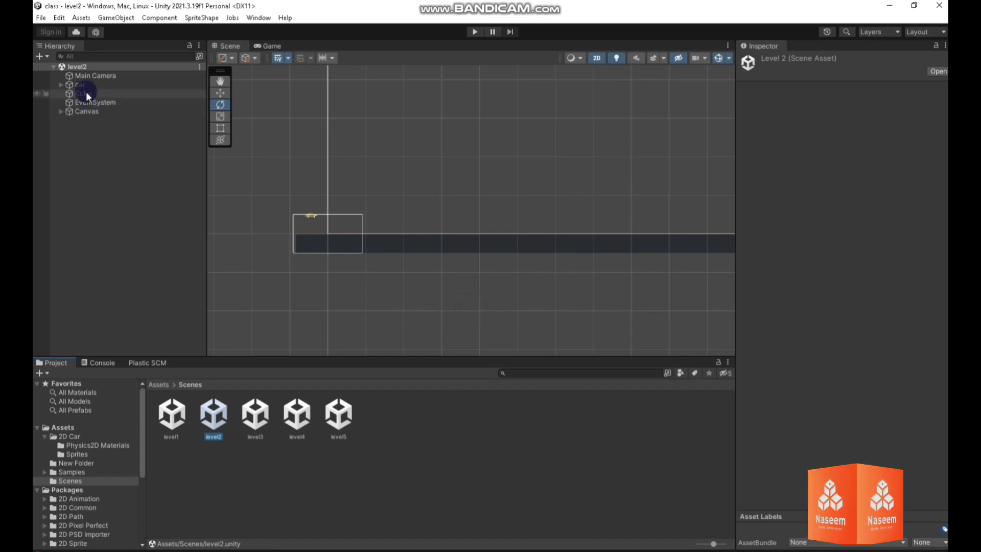
middle_drag(286, 233, 566, 281)
click(484, 30)
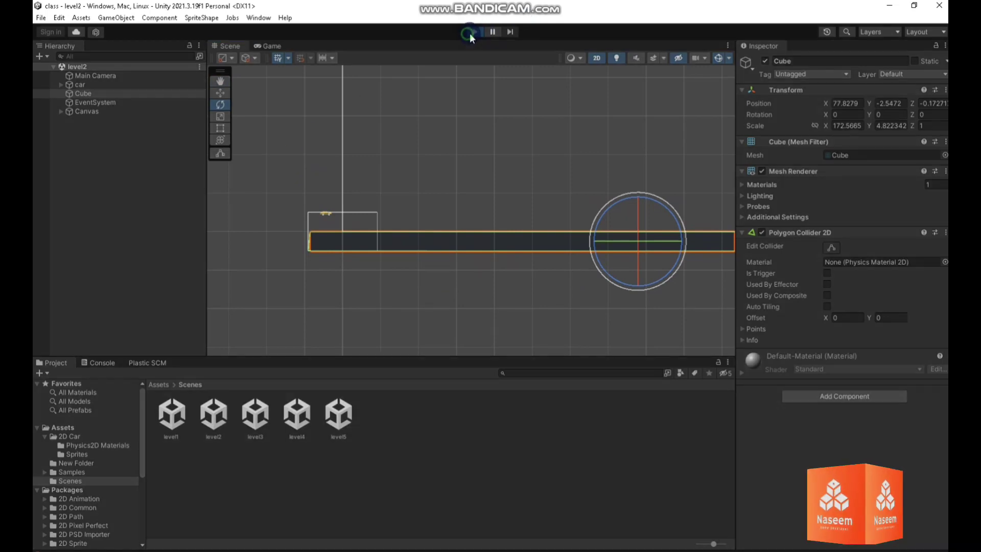
mouse_move(526, 263)
mouse_down()
mouse_move(470, 306)
mouse_move(569, 238)
mouse_up()
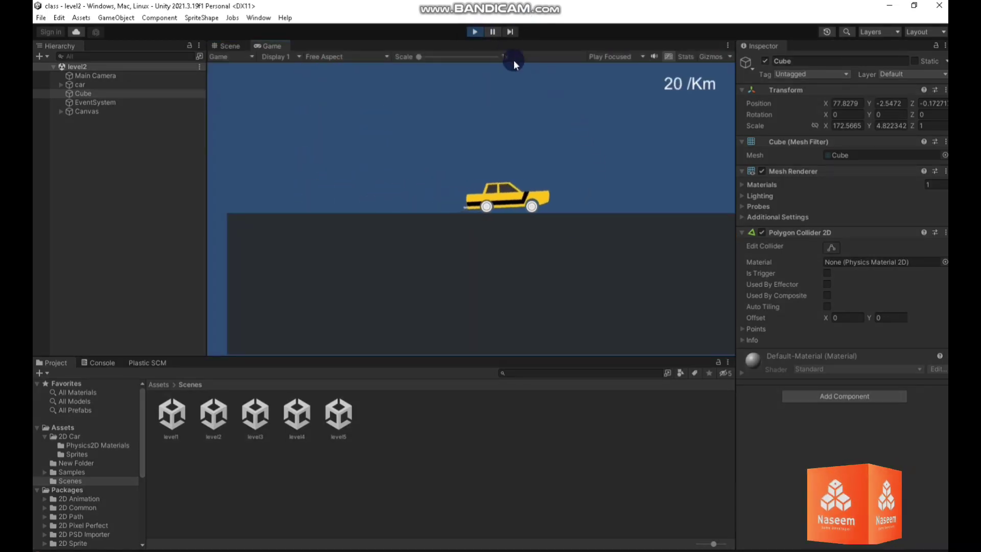
click(475, 33)
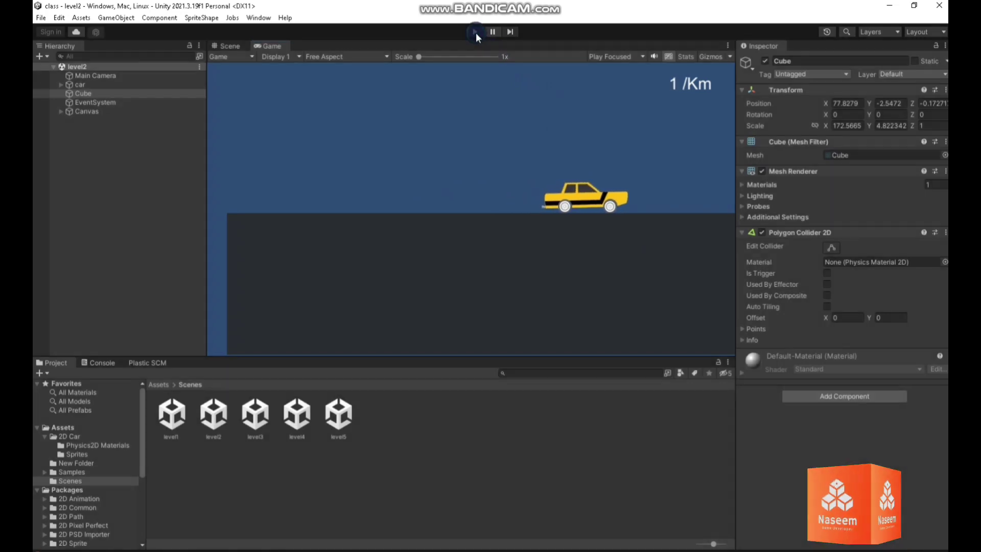
Delete level2's Main Camera and save the scene while opening level1
click(93, 75)
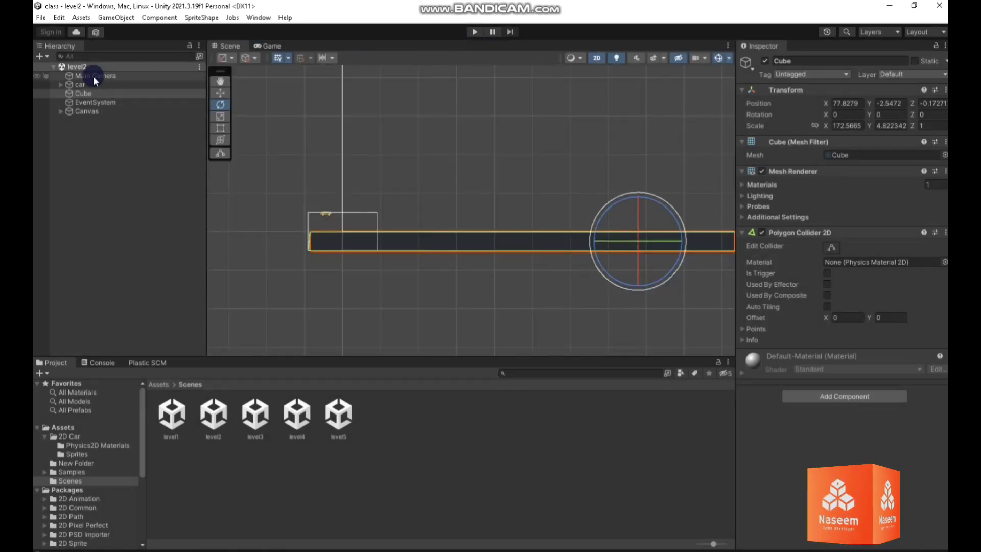
key(Delete)
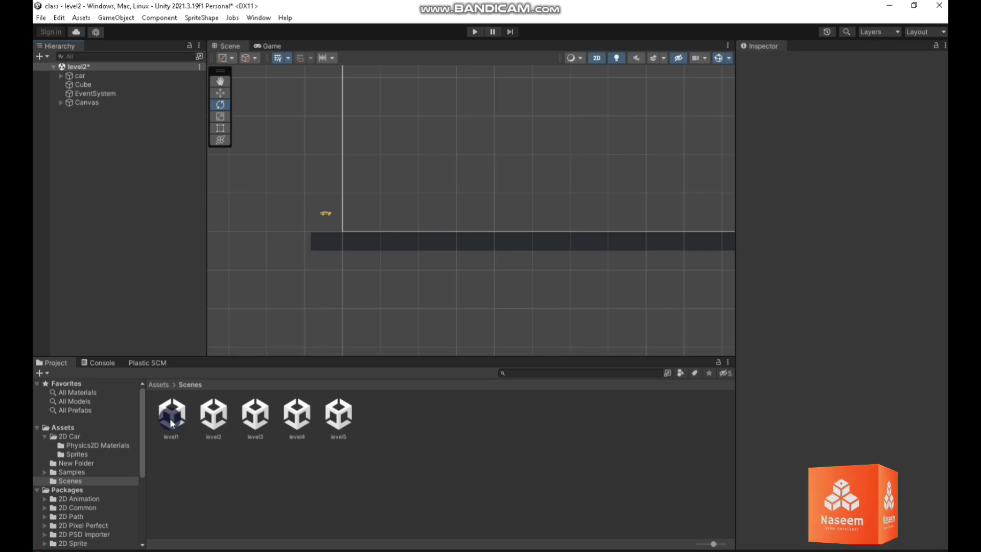
double_click(170, 420)
click(476, 307)
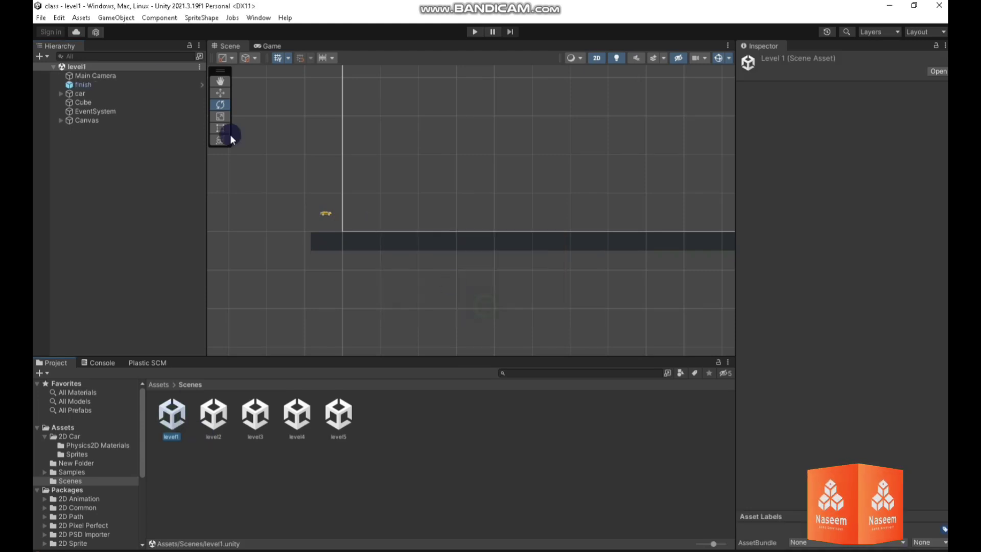
Copy level1's Main Camera and paste it into level2's Hierarchy
click(93, 76)
right_click(93, 76)
click(130, 96)
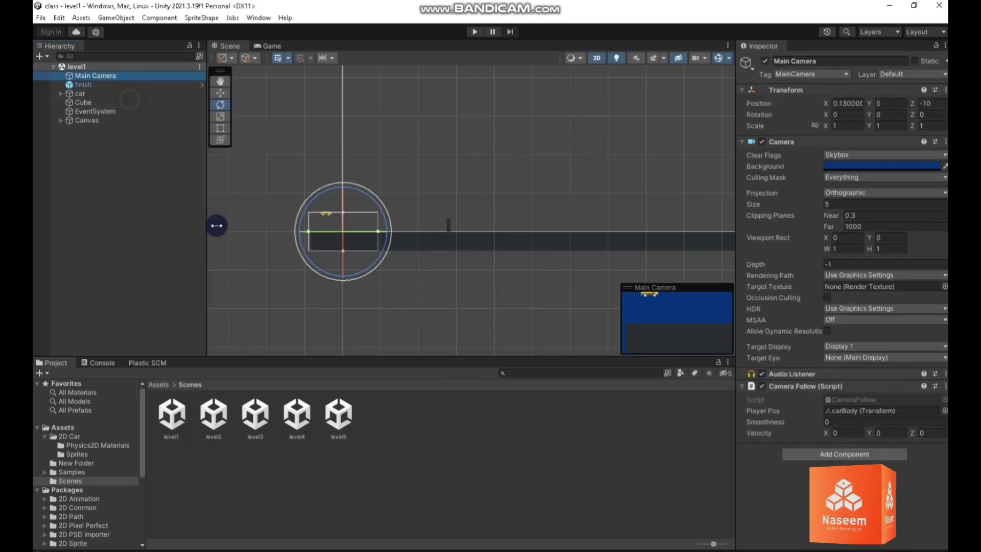
double_click(213, 422)
right_click(121, 167)
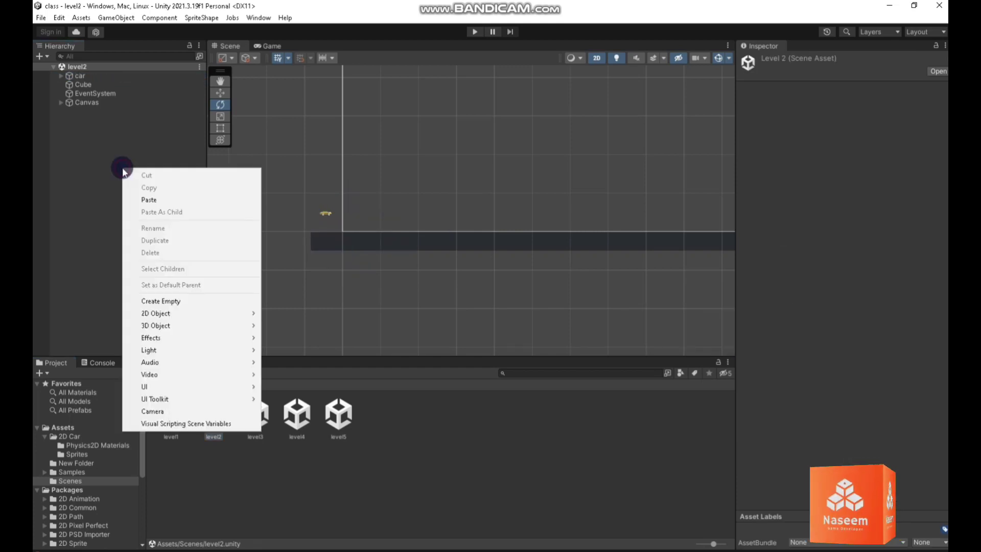
click(159, 201)
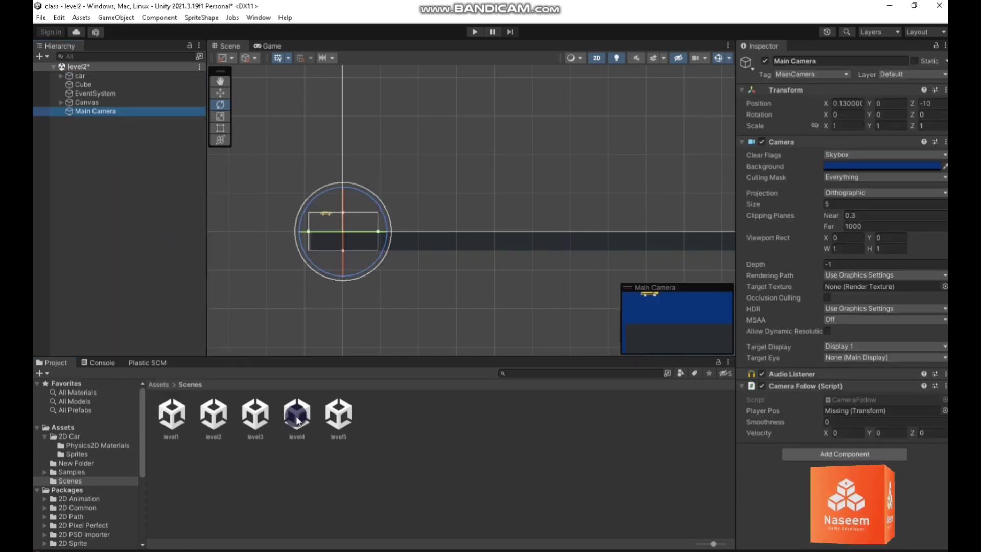
In level3, replace the original Main Camera with the copied one, saving level2 first
double_click(262, 421)
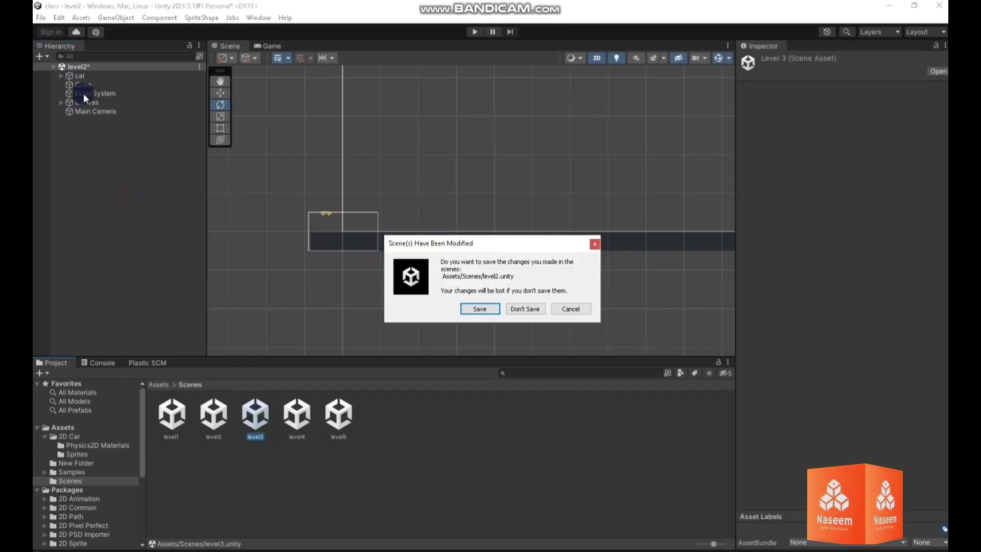
click(484, 307)
click(111, 75)
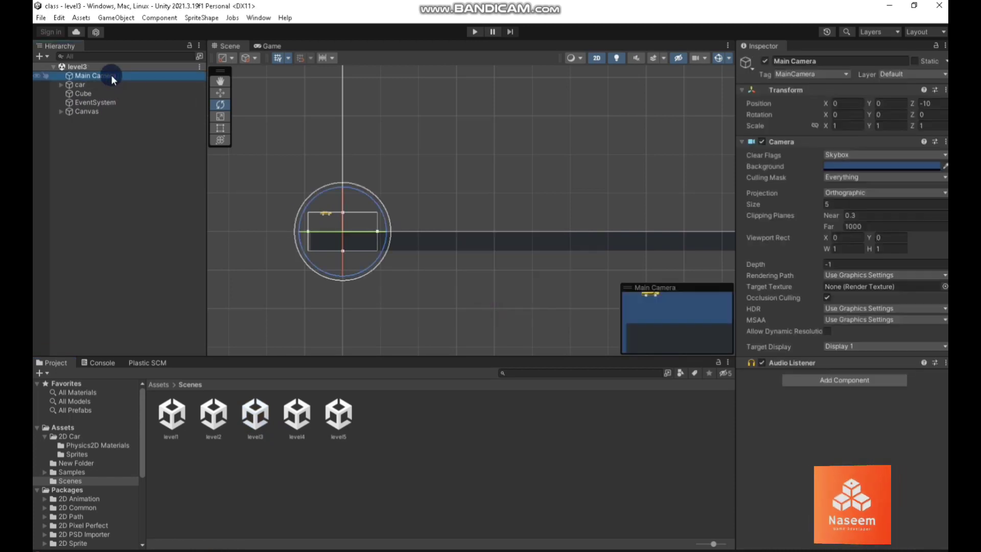
key(Delete)
right_click(116, 131)
click(138, 159)
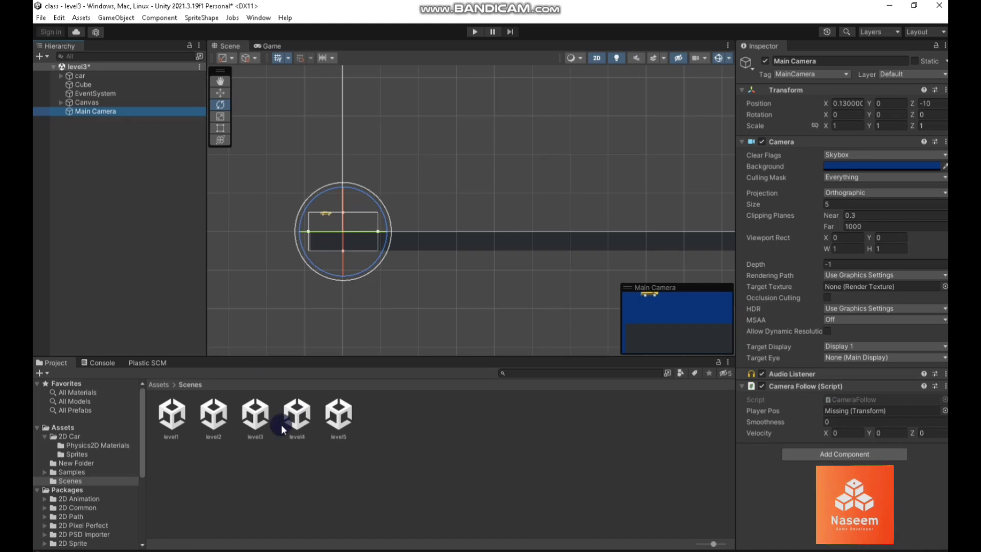
click(304, 424)
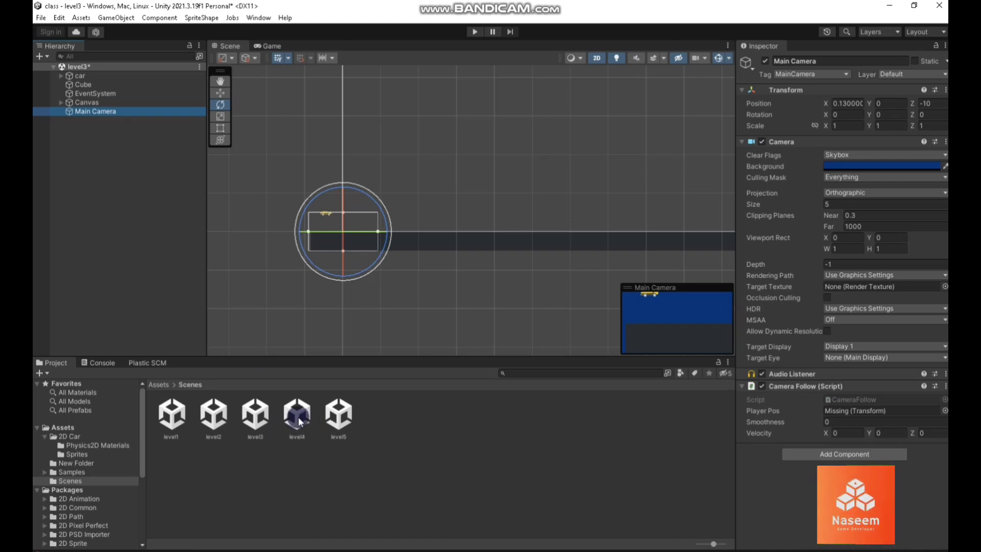
Open level4, saving level3, and replace its Main Camera with the copied camera
double_click(301, 422)
click(490, 313)
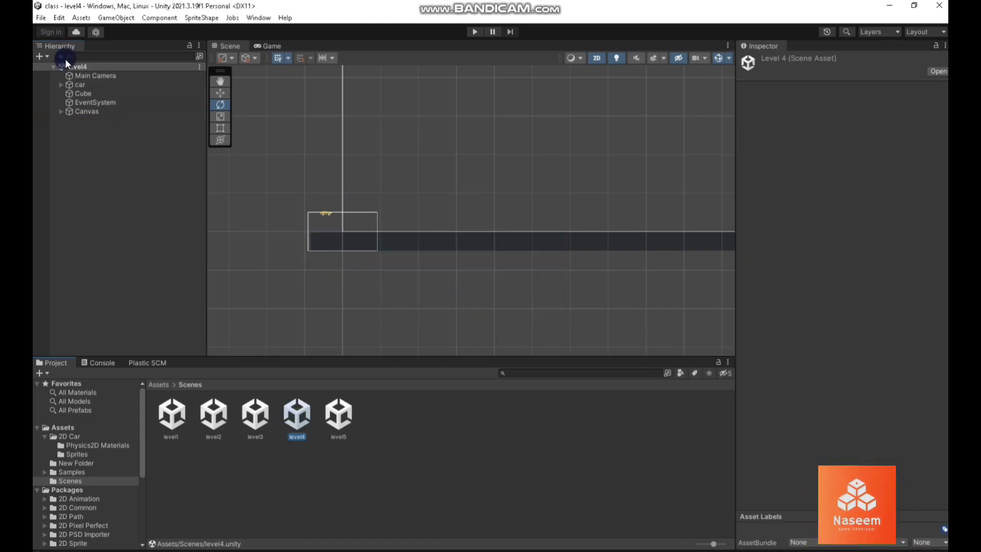
click(80, 75)
key(Delete)
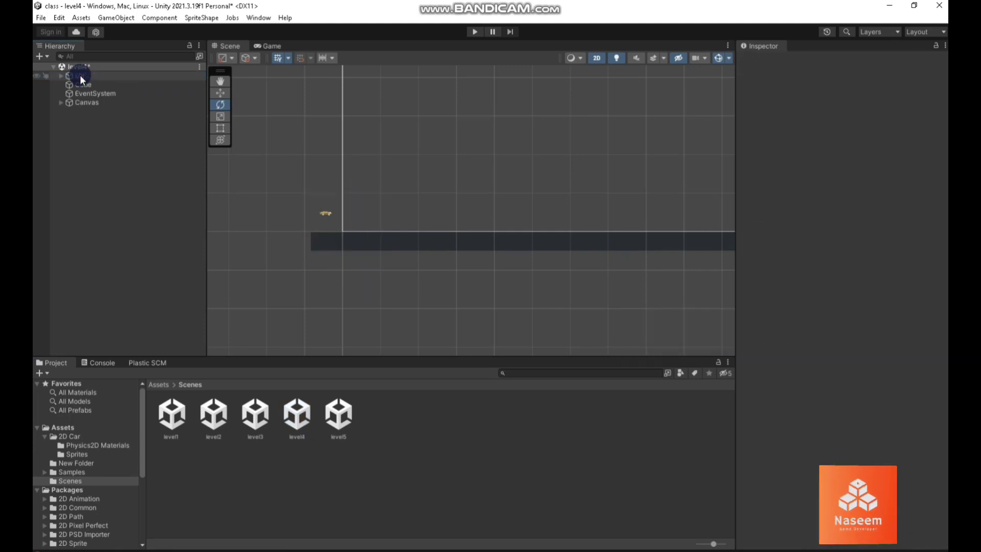
right_click(83, 124)
click(109, 158)
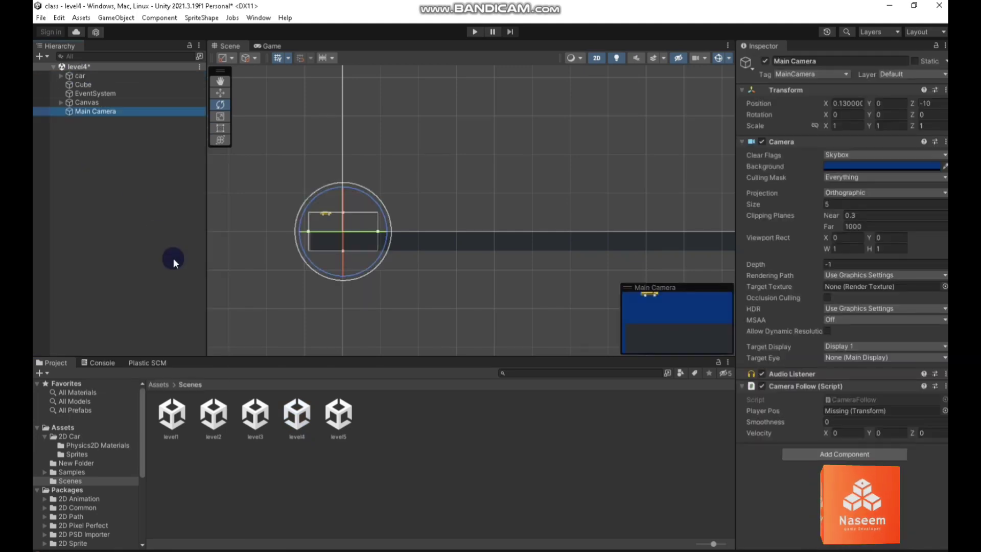
Open level5, saving level4, and replace its Main Camera with the copied camera
double_click(338, 415)
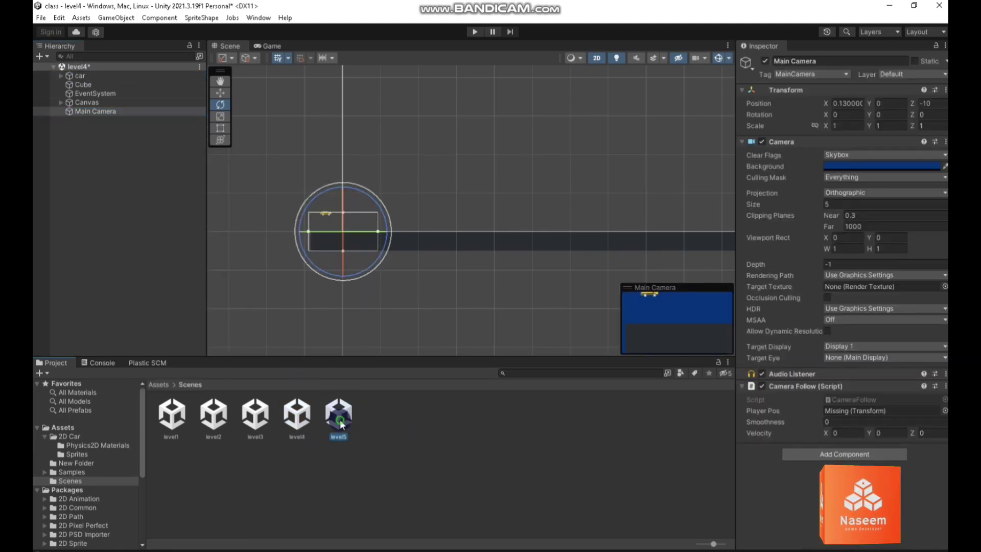
click(482, 309)
right_click(100, 160)
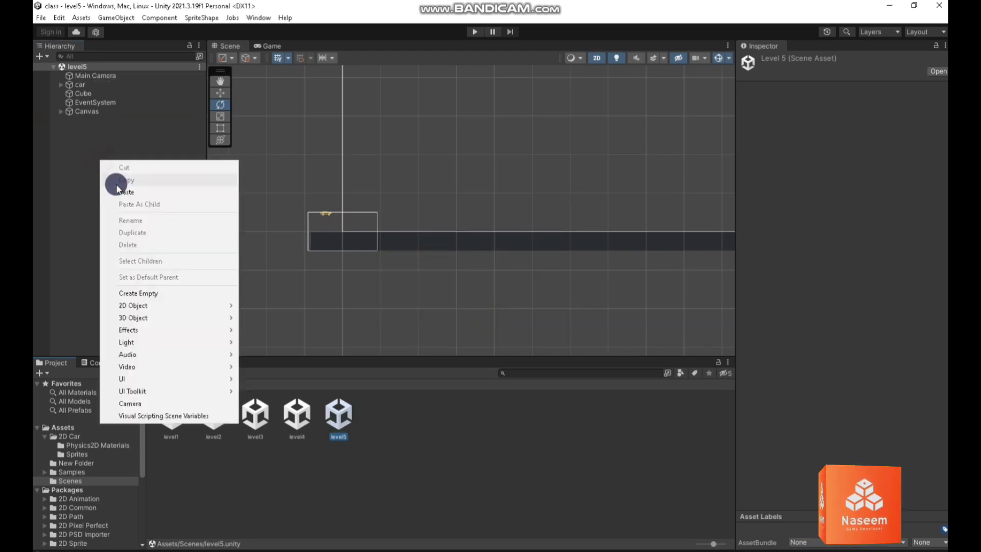
click(84, 75)
key(Delete)
right_click(68, 145)
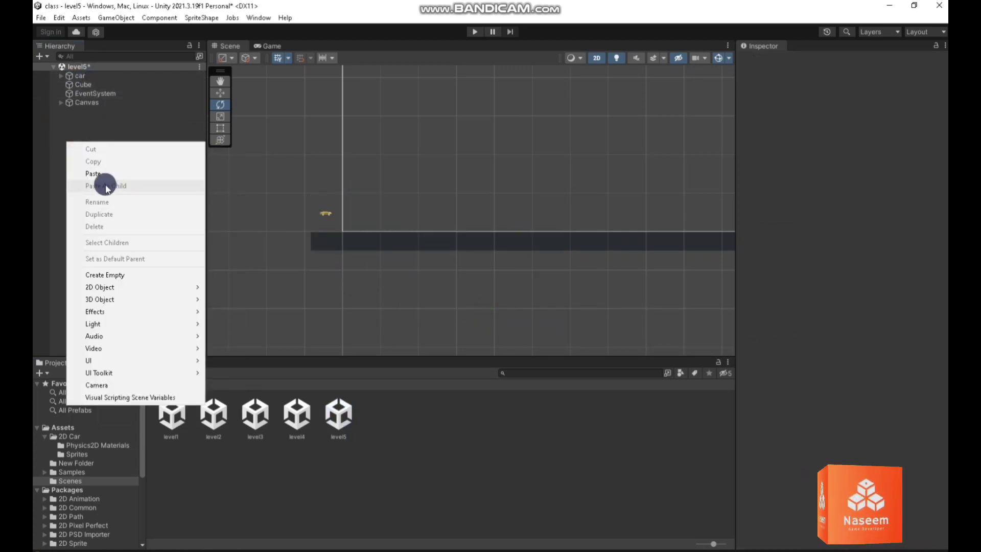
click(99, 176)
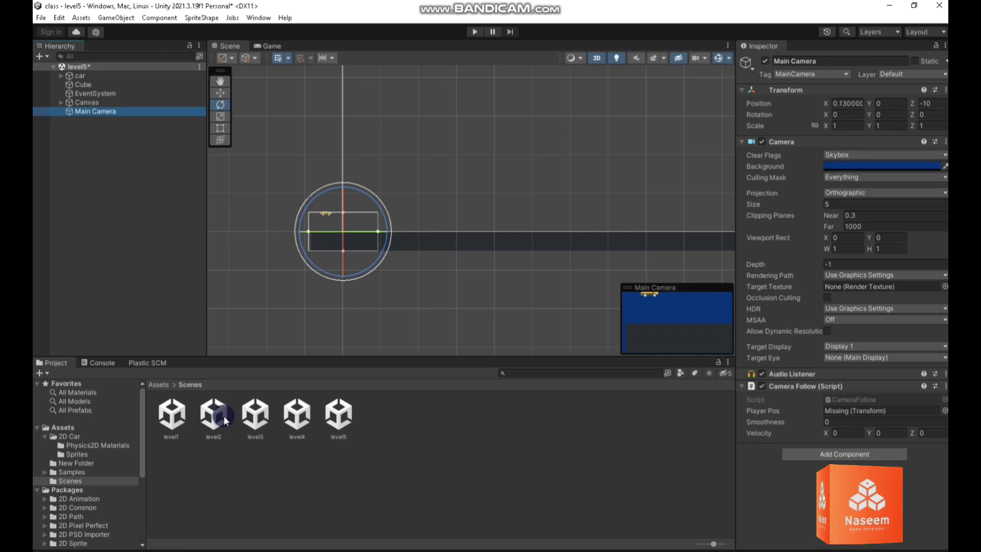
double_click(224, 418)
In level2, drag carBody into the Main Camera's Camera Follow Player Pos field
click(480, 308)
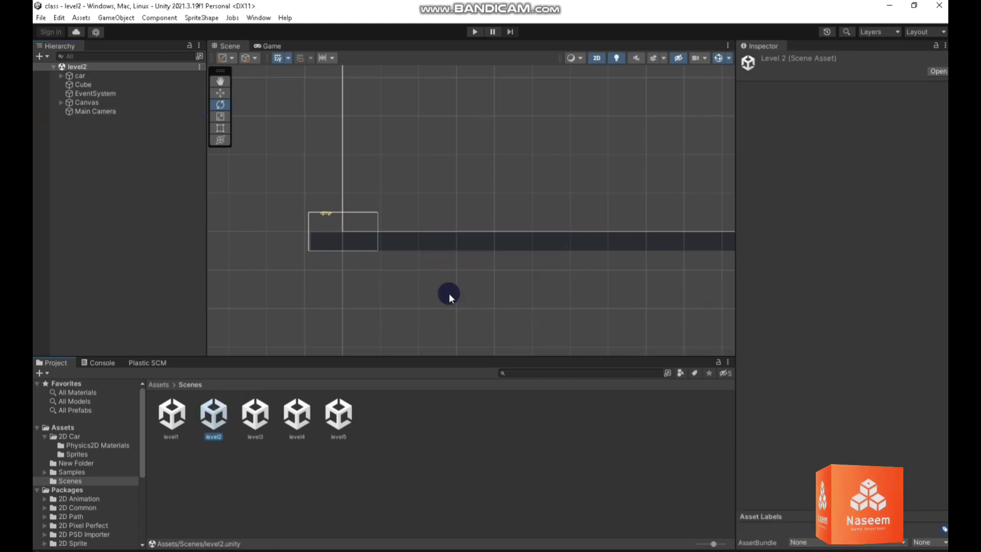
click(87, 111)
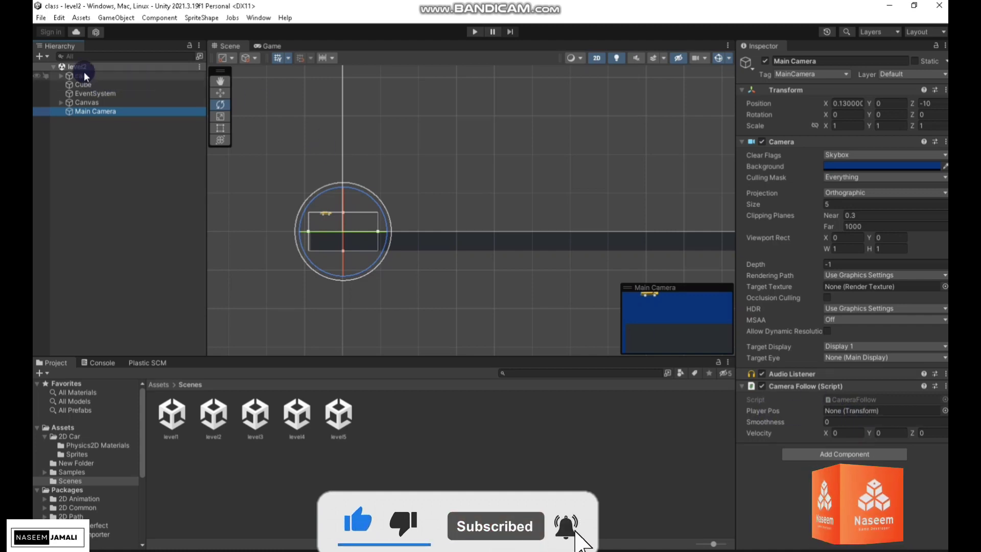
click(98, 75)
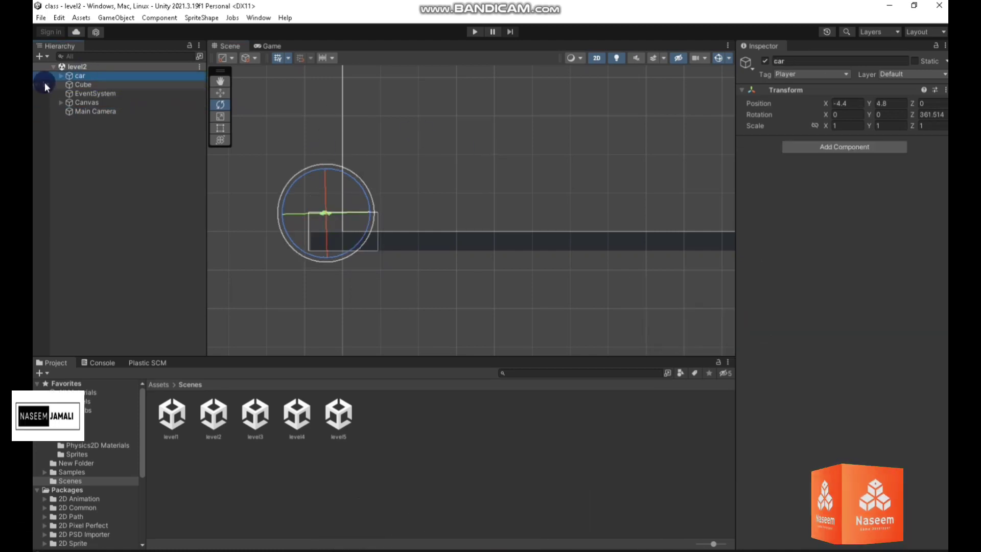
click(60, 75)
click(79, 84)
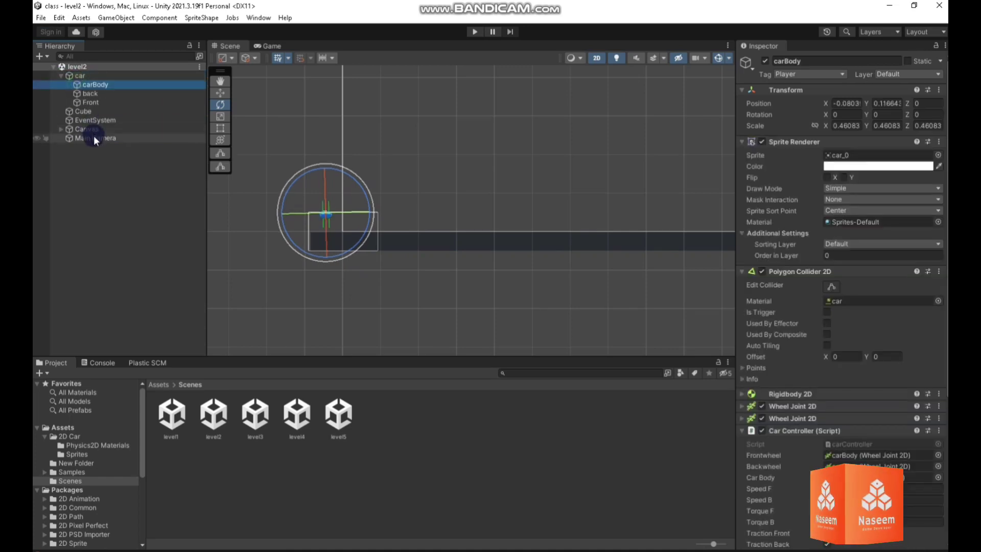
click(93, 137)
drag(77, 76, 865, 409)
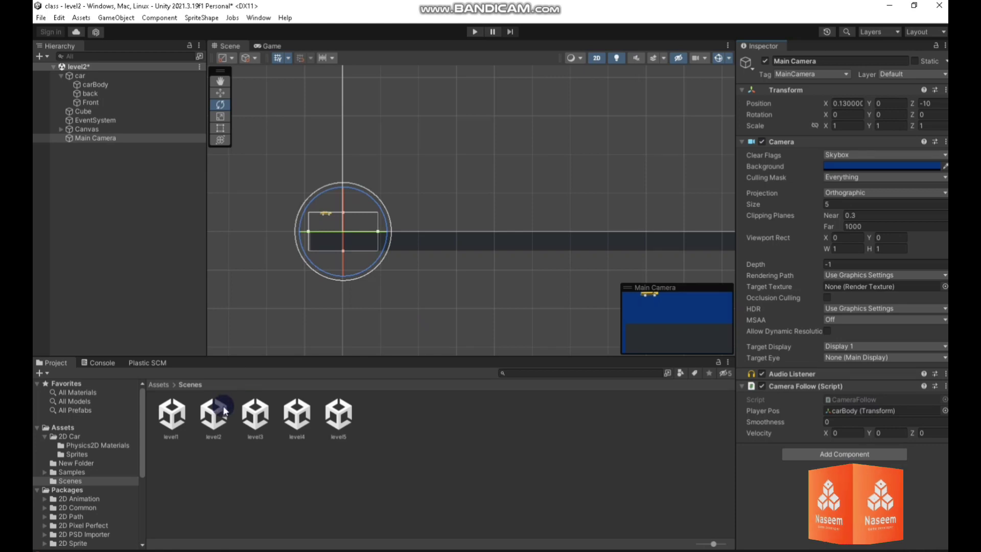
Open level3, saving level2, and set its Camera Follow Player Pos to carBody
double_click(255, 412)
click(472, 306)
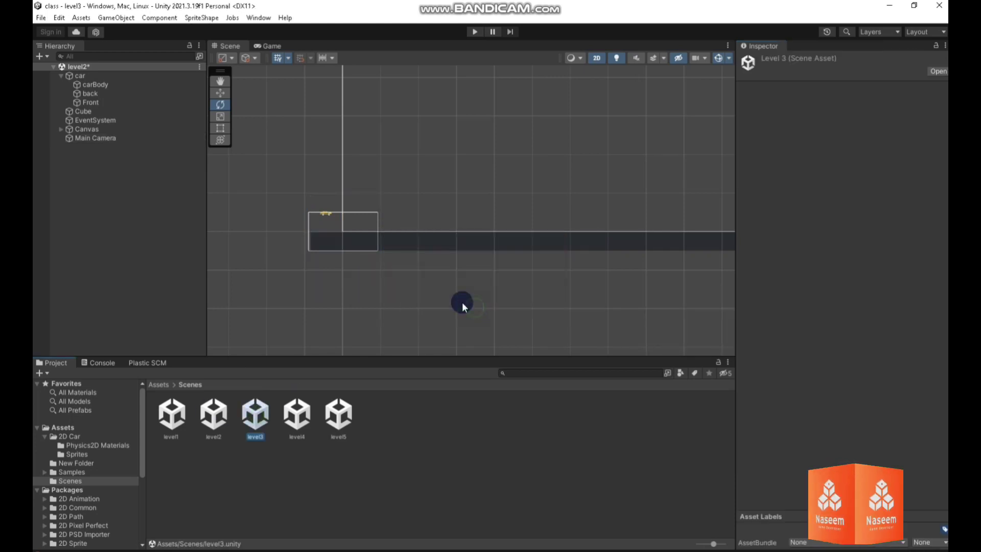
click(75, 110)
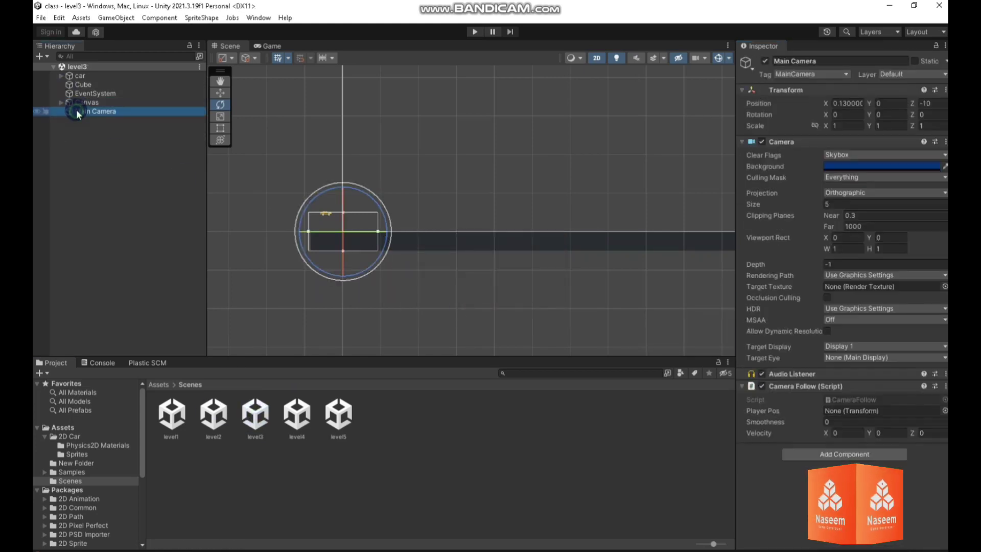
click(61, 76)
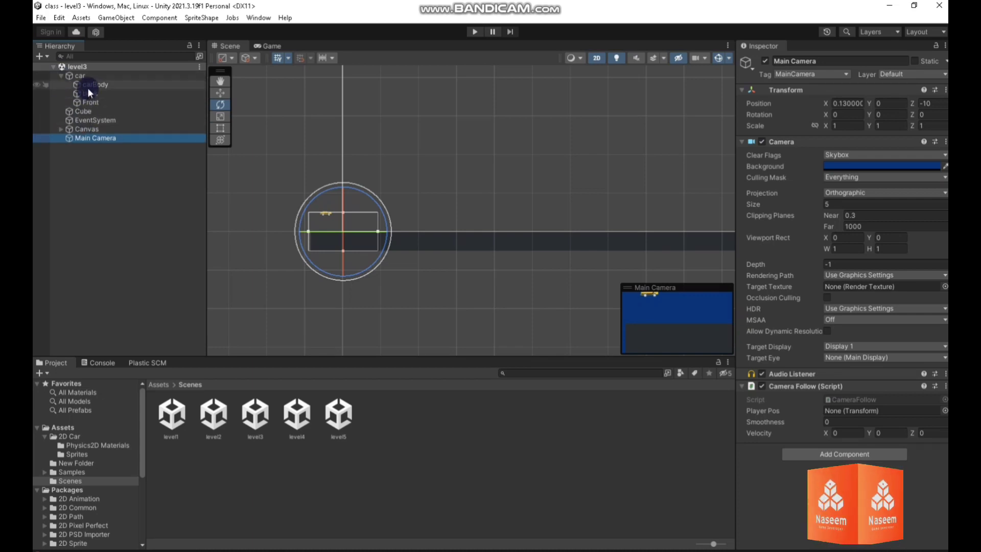
drag(87, 86, 896, 411)
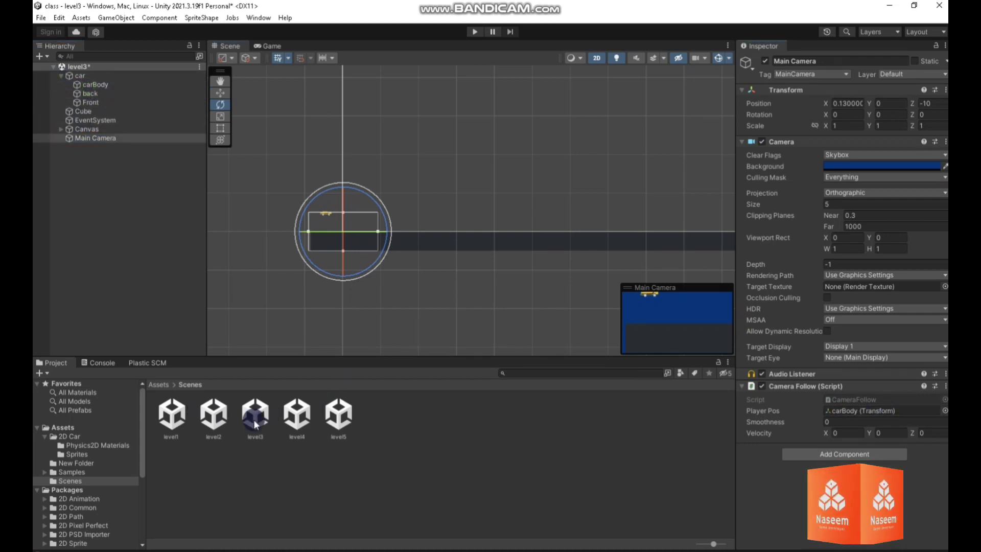
Open level4, saving level3, and set its Camera Follow Player Pos to carBody
double_click(297, 416)
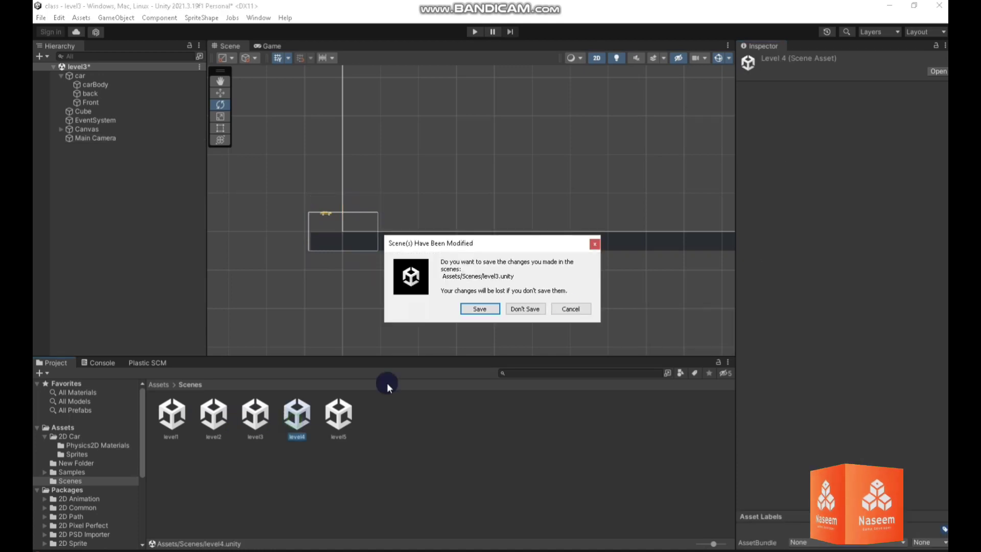
click(486, 308)
click(85, 111)
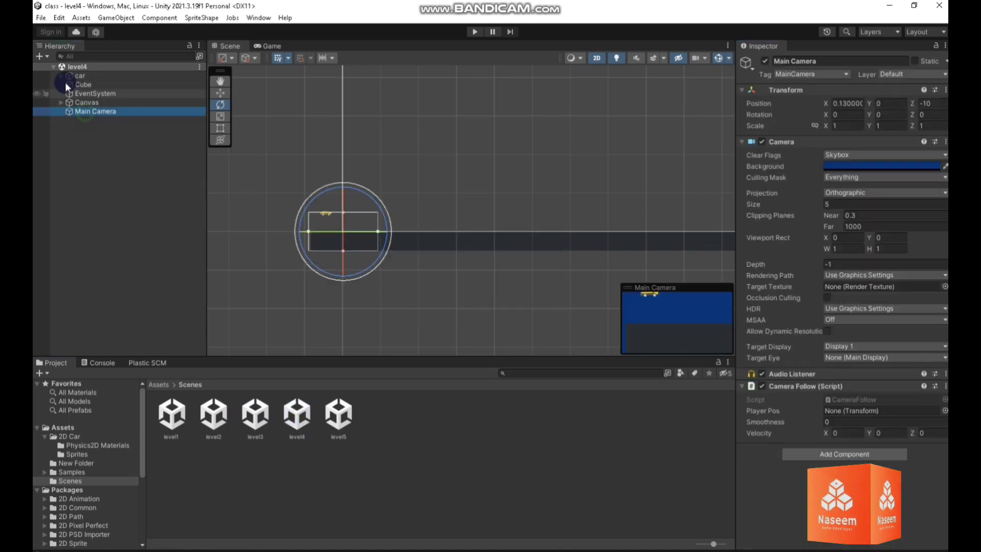
click(61, 76)
mouse_move(85, 85)
mouse_down()
mouse_move(865, 420)
mouse_move(860, 410)
mouse_up()
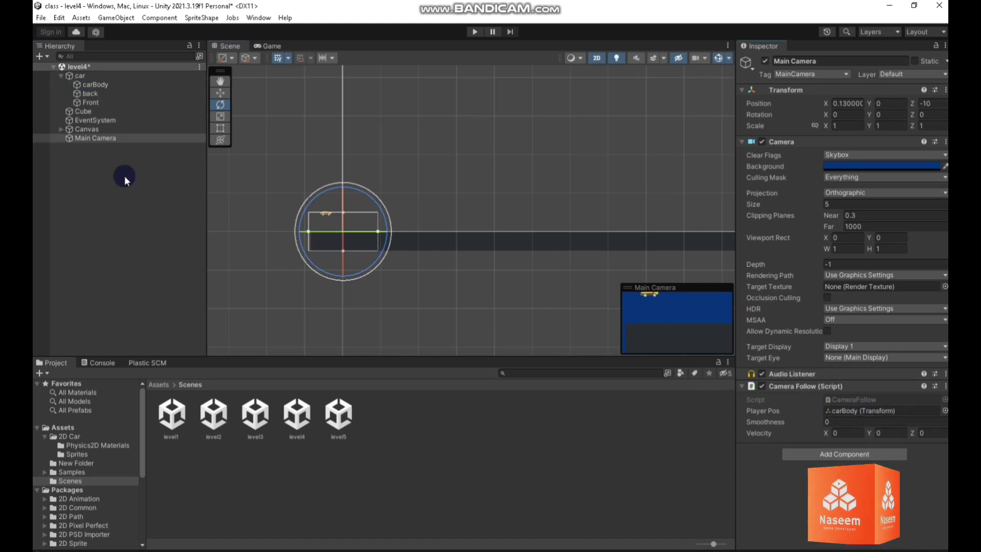
In level5, set Camera Follow's Player Pos to carBody and enter Play mode to test
double_click(342, 426)
click(465, 309)
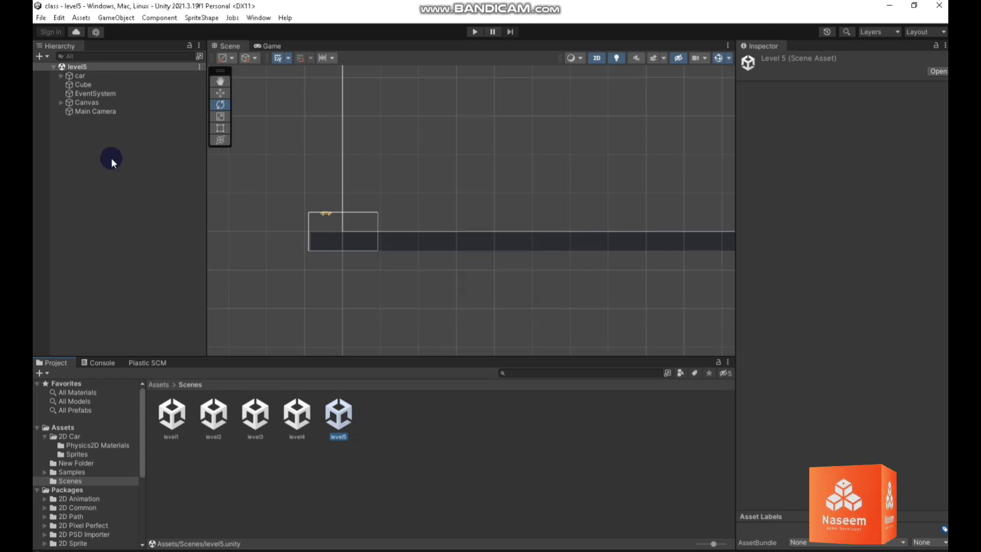
click(71, 110)
click(61, 75)
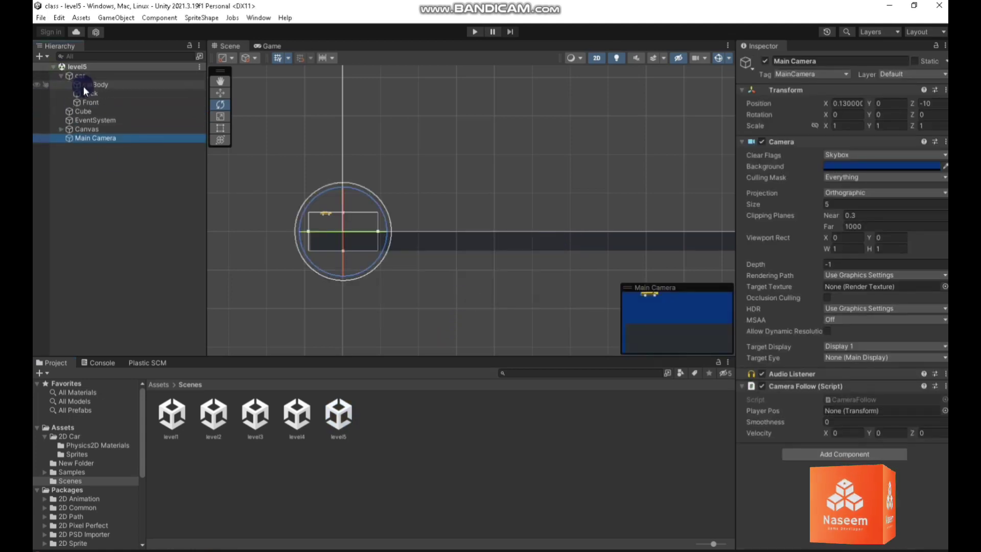
drag(80, 75, 829, 415)
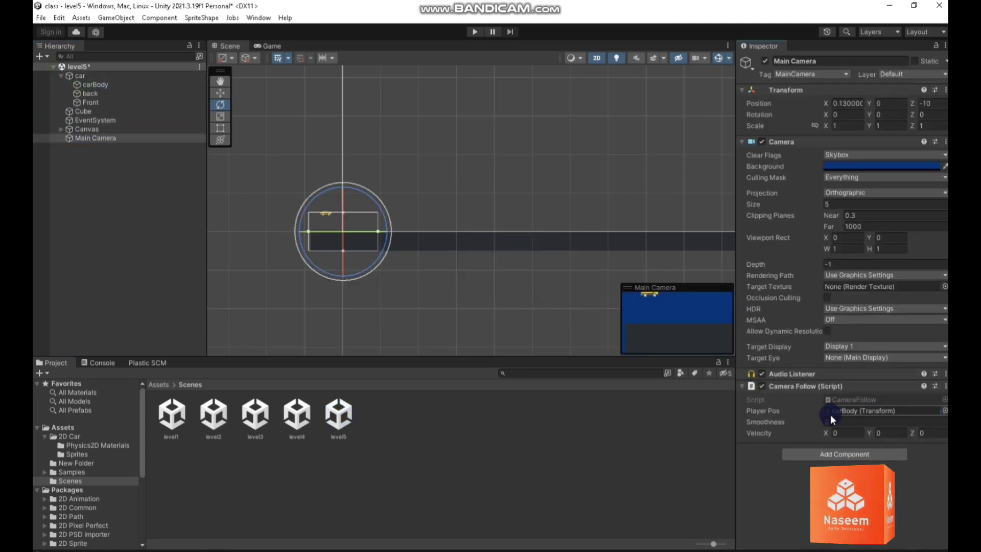
click(60, 76)
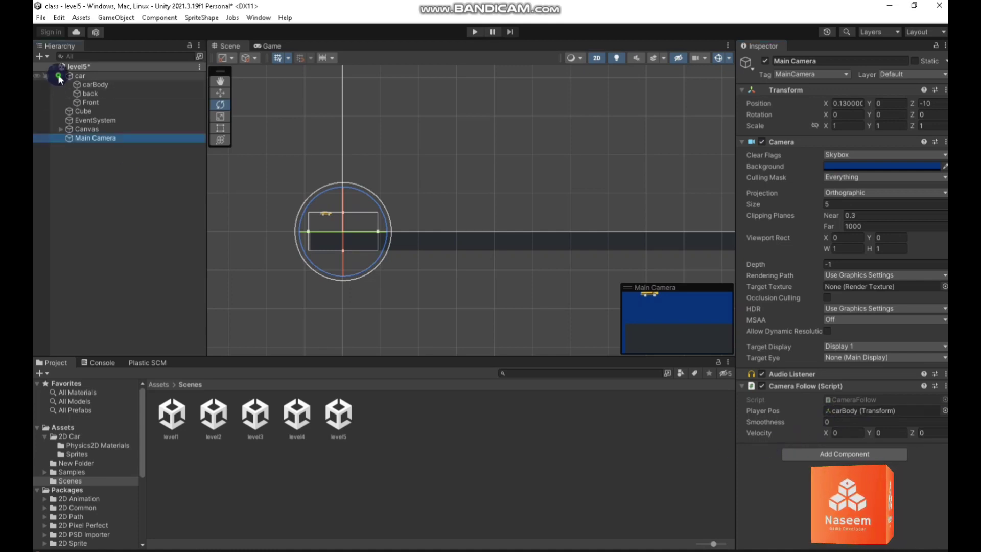
click(77, 120)
click(476, 32)
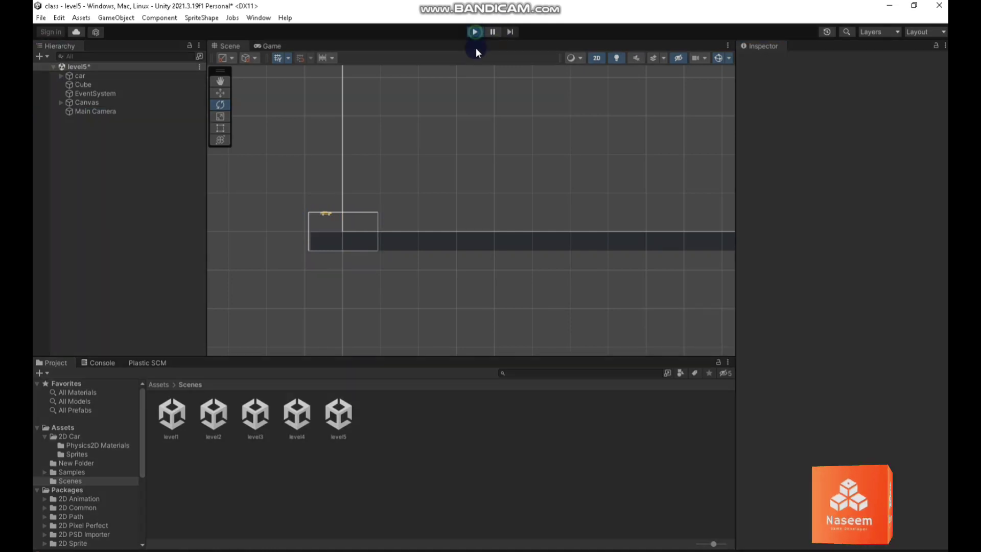
click(419, 217)
click(538, 180)
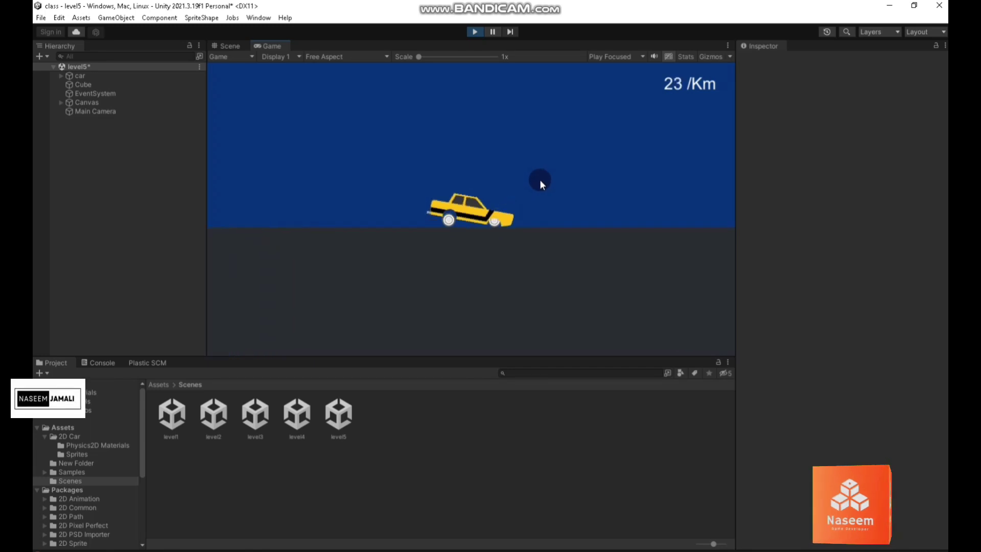
click(145, 82)
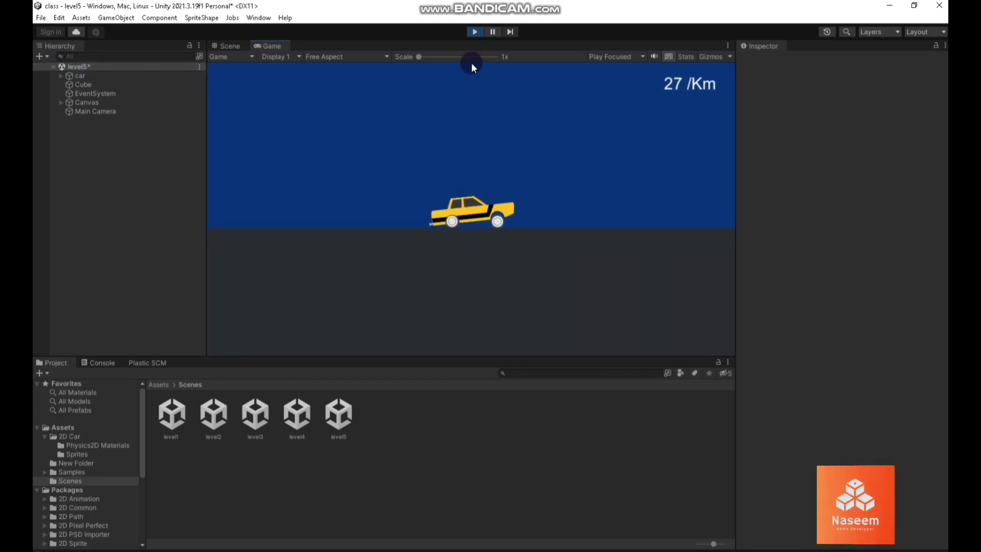
click(473, 34)
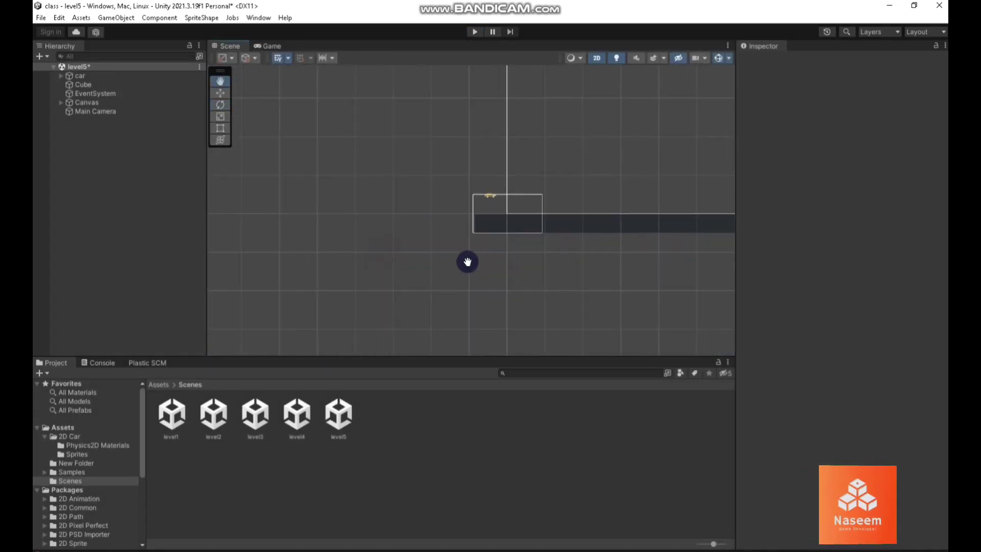
drag(390, 250, 300, 267)
scroll(373, 263, down, 1)
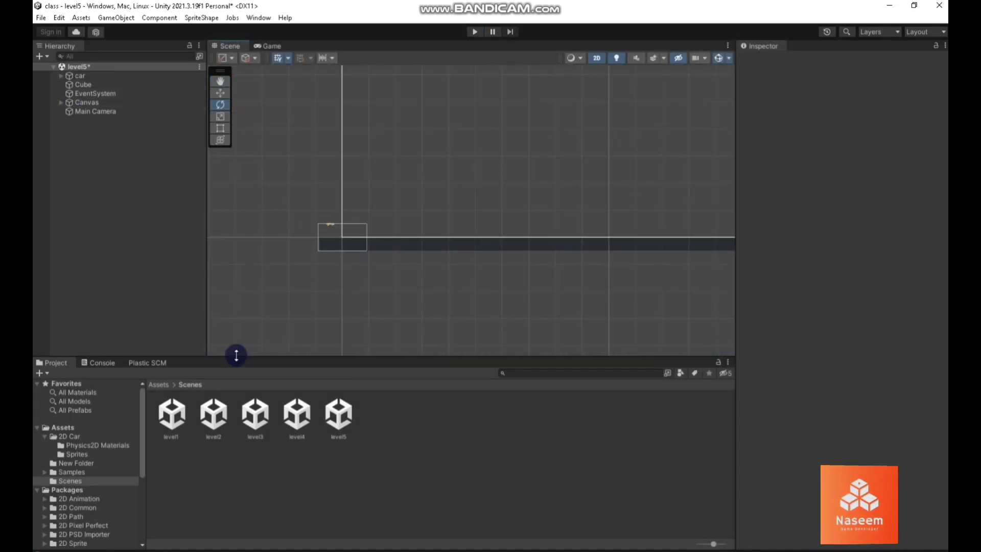
click(253, 381)
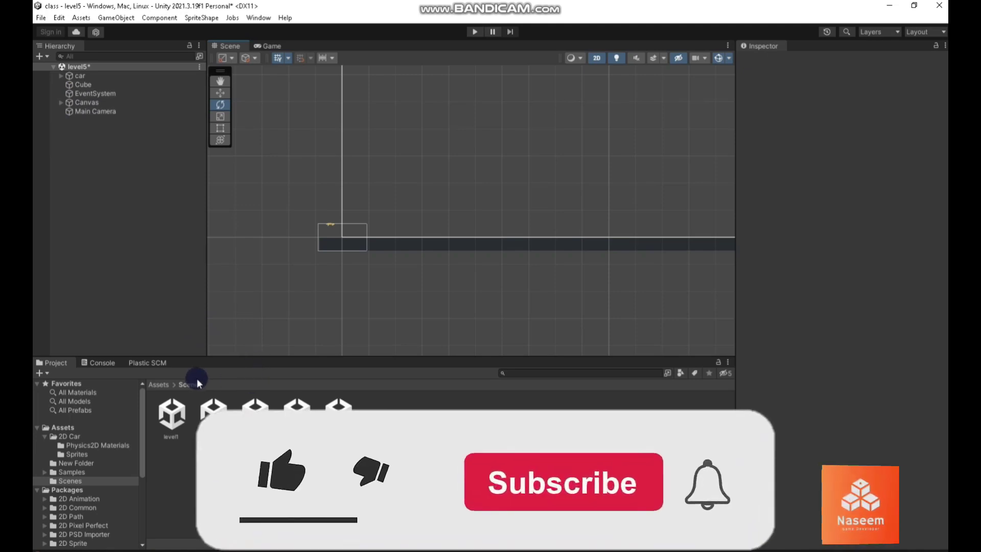
drag(287, 250, 396, 271)
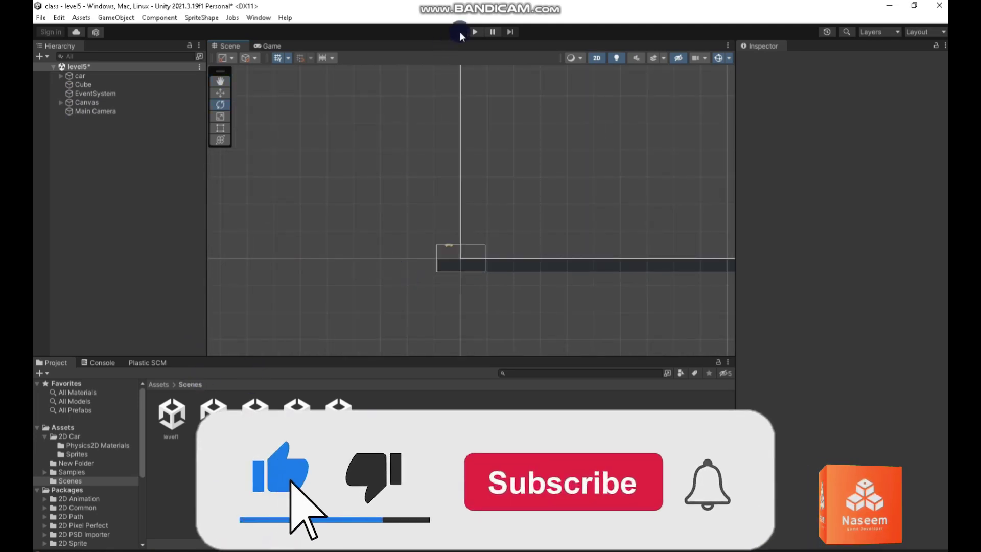
drag(422, 151, 309, 209)
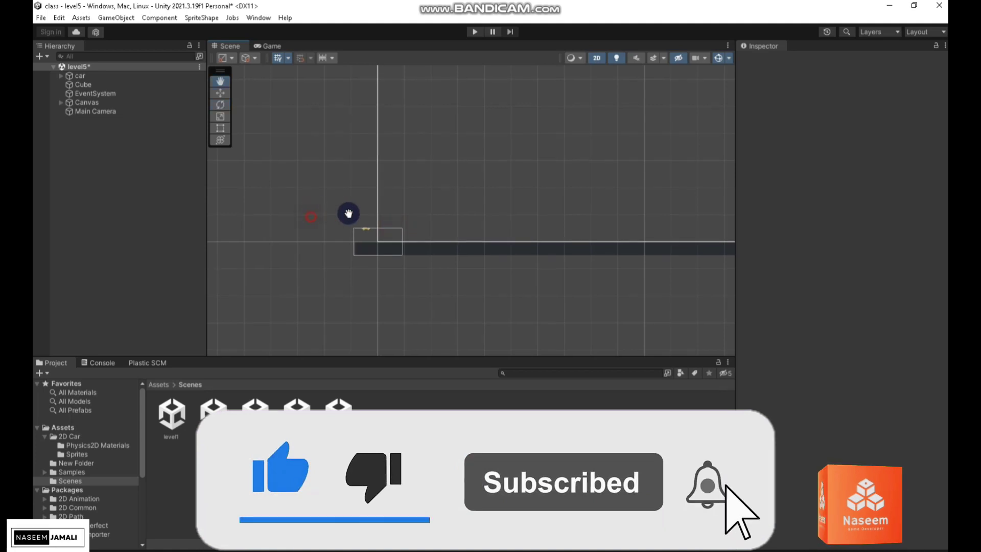